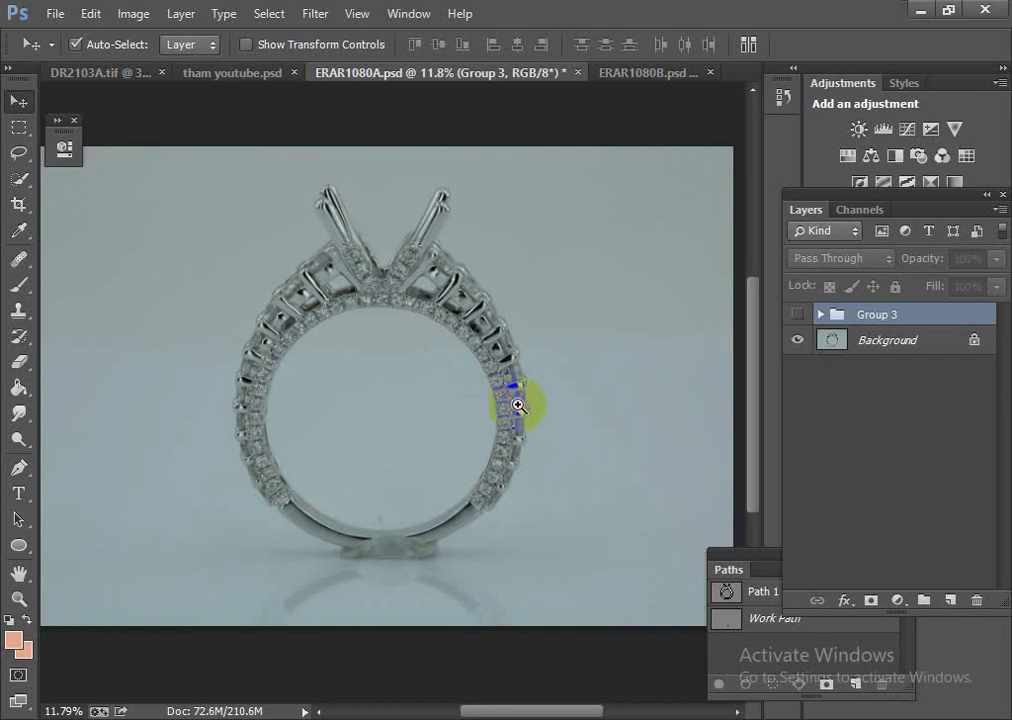
Step: Toggle Group 3 to compare the retouched ring with the original, leaving it visible
{"action": "mouse_move", "coordinate": [447, 399]}
{"action": "left_mouse_down"}
{"action": "mouse_move", "coordinate": [614, 429]}
{"action": "mouse_move", "coordinate": [506, 357]}
{"action": "mouse_move", "coordinate": [282, 395]}
{"action": "mouse_move", "coordinate": [402, 452]}
{"action": "mouse_move", "coordinate": [328, 361]}
{"action": "mouse_move", "coordinate": [436, 241]}
{"action": "mouse_move", "coordinate": [560, 368]}
{"action": "mouse_move", "coordinate": [585, 413]}
{"action": "mouse_move", "coordinate": [452, 318]}
{"action": "mouse_move", "coordinate": [510, 400]}
{"action": "mouse_move", "coordinate": [515, 440]}
{"action": "left_mouse_up"}
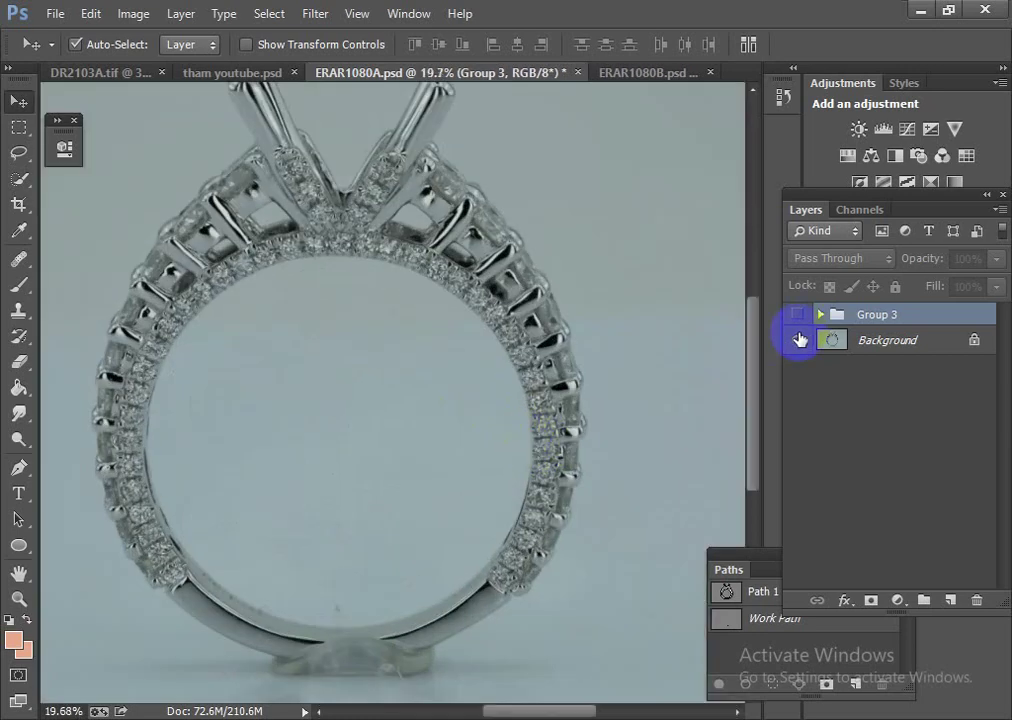
{"action": "left_click_drag", "start_coordinate": [560, 373], "coordinate": [537, 373]}
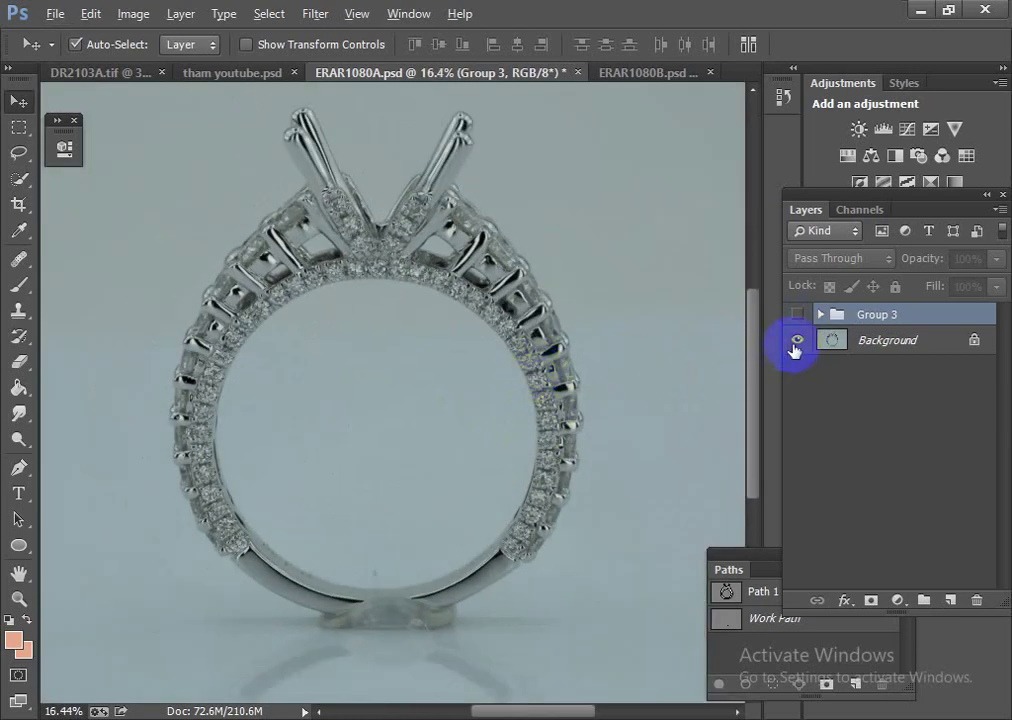
{"action": "left_click", "coordinate": [796, 344], "text": "alt"}
{"action": "left_click", "coordinate": [796, 344], "text": "alt"}
{"action": "left_click", "coordinate": [796, 344], "text": "alt"}
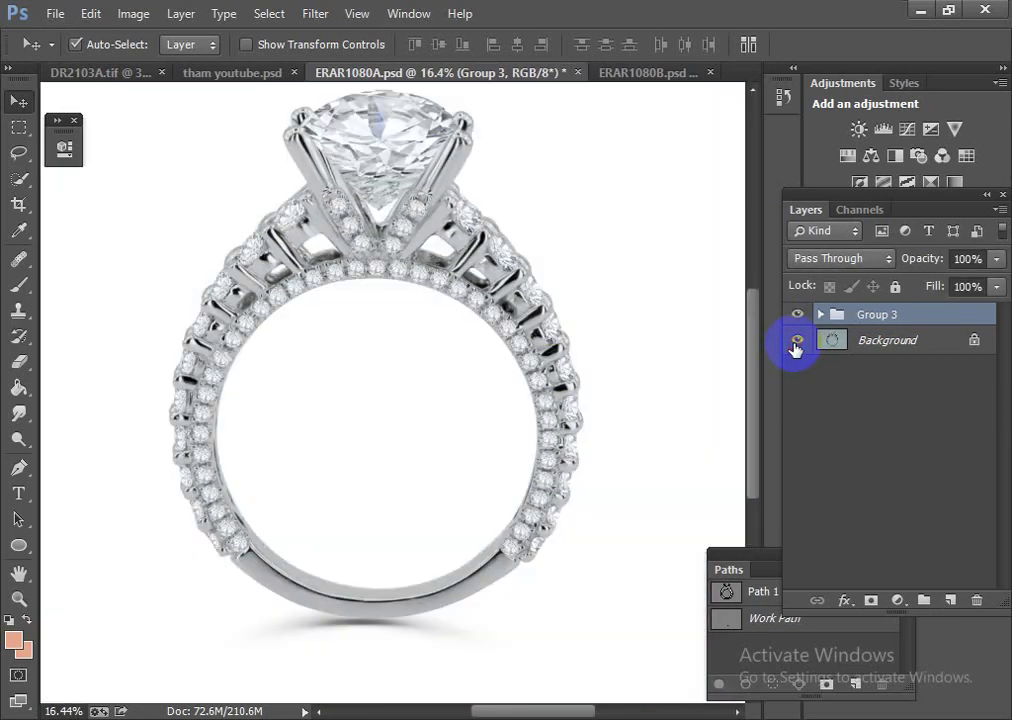
{"action": "left_click", "coordinate": [796, 344], "text": "alt"}
Step: Expand Group 3, compare Layer 2 and the sparkle layer on and off, then select Layer 1 copy
{"action": "left_click", "coordinate": [821, 313]}
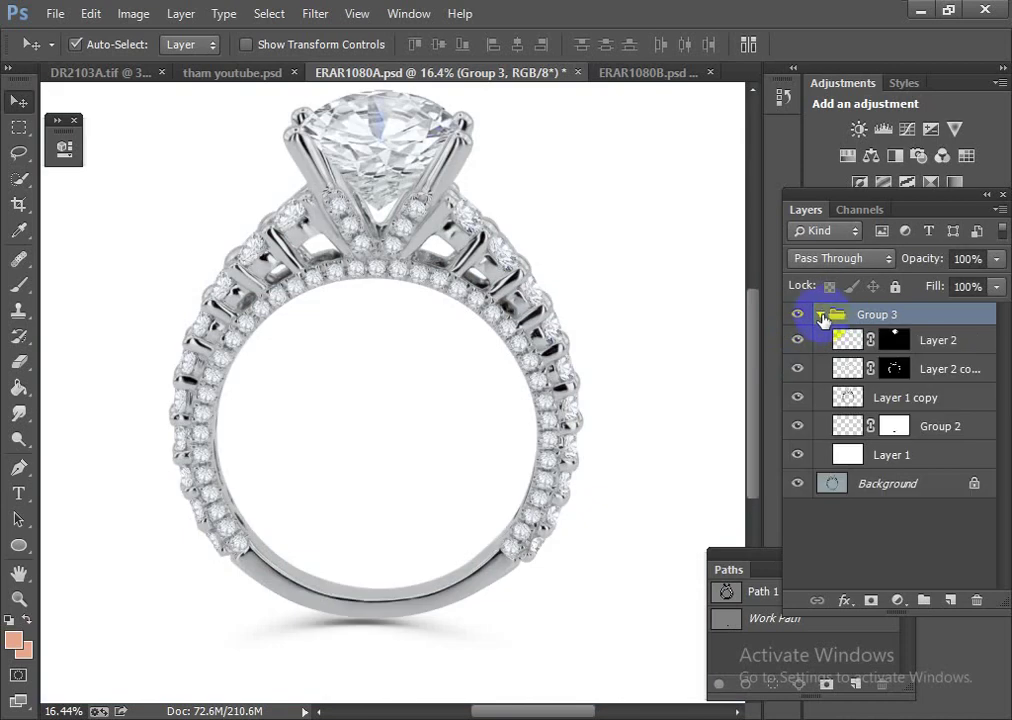
{"action": "left_click", "coordinate": [798, 342]}
{"action": "left_click", "coordinate": [798, 342]}
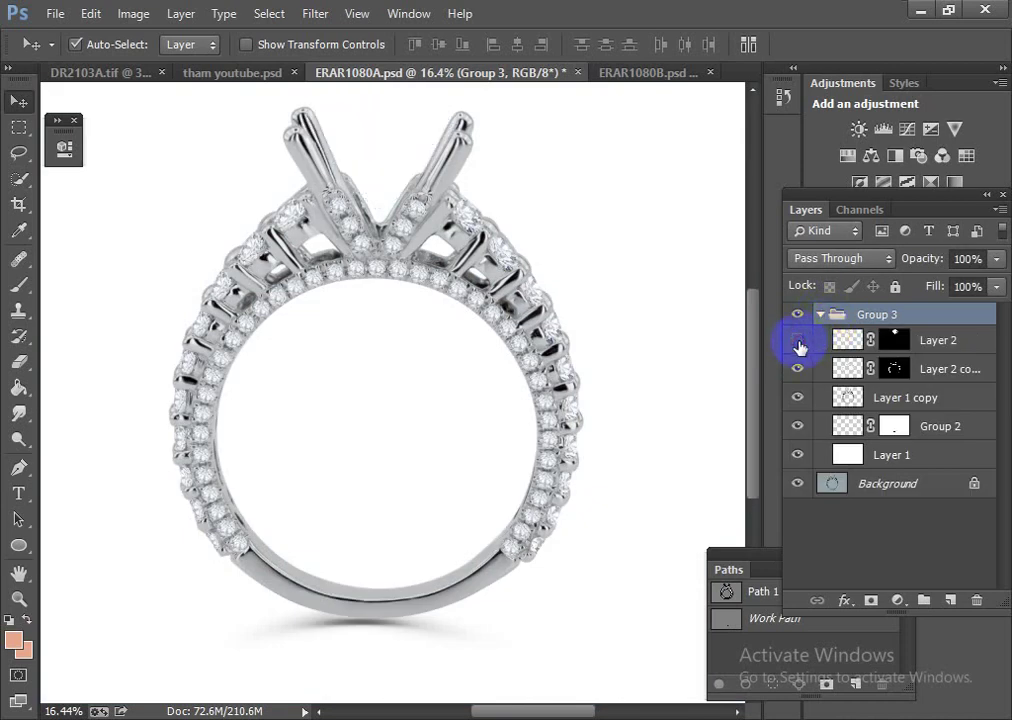
{"action": "left_click", "coordinate": [798, 369]}
{"action": "left_click", "coordinate": [798, 369]}
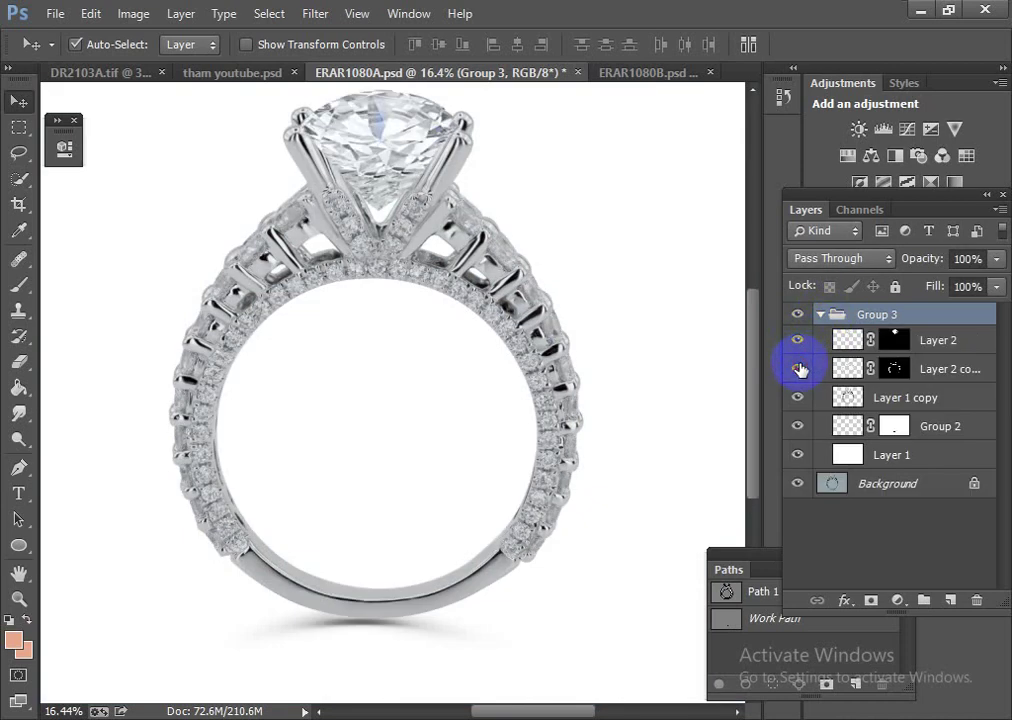
{"action": "left_click", "coordinate": [798, 369]}
{"action": "left_click", "coordinate": [798, 369]}
{"action": "left_click", "coordinate": [798, 369]}
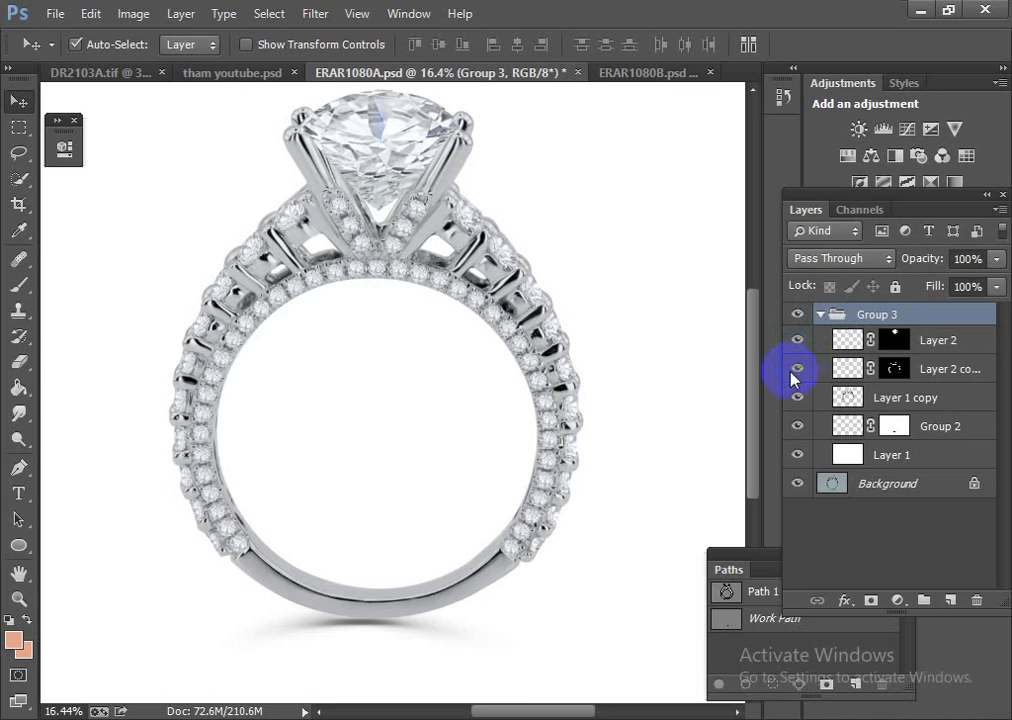
{"action": "mouse_move", "coordinate": [510, 408]}
{"action": "left_mouse_down"}
{"action": "mouse_move", "coordinate": [474, 406]}
{"action": "mouse_move", "coordinate": [484, 418]}
{"action": "mouse_move", "coordinate": [463, 388]}
{"action": "mouse_move", "coordinate": [490, 390]}
{"action": "left_mouse_up"}
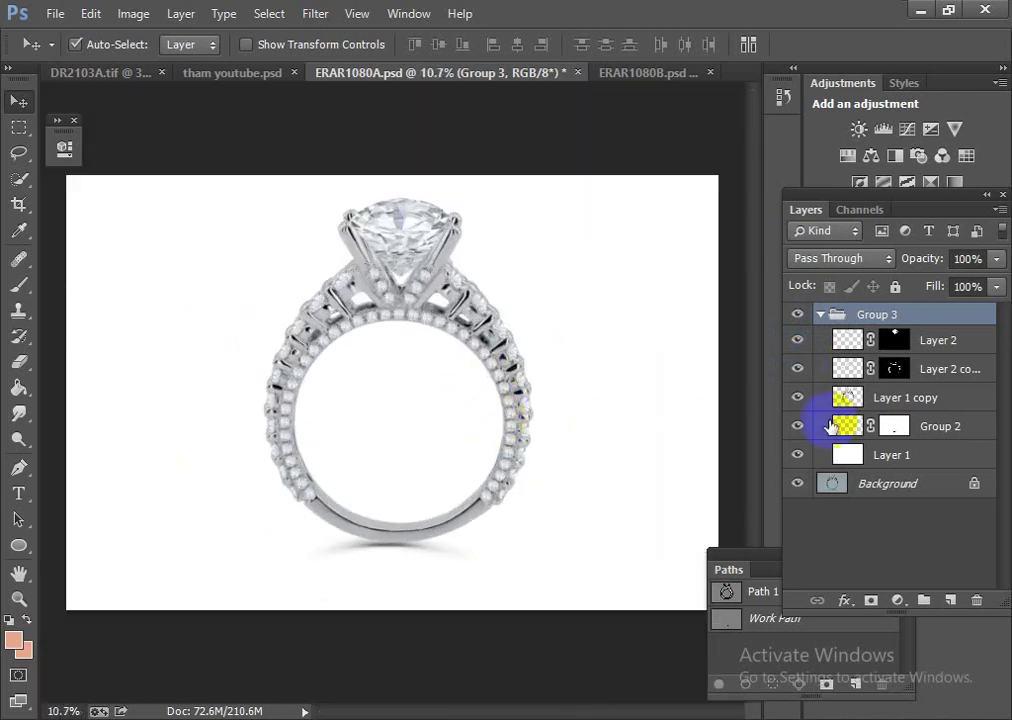
{"action": "left_click_drag", "start_coordinate": [883, 405], "coordinate": [335, 105]}
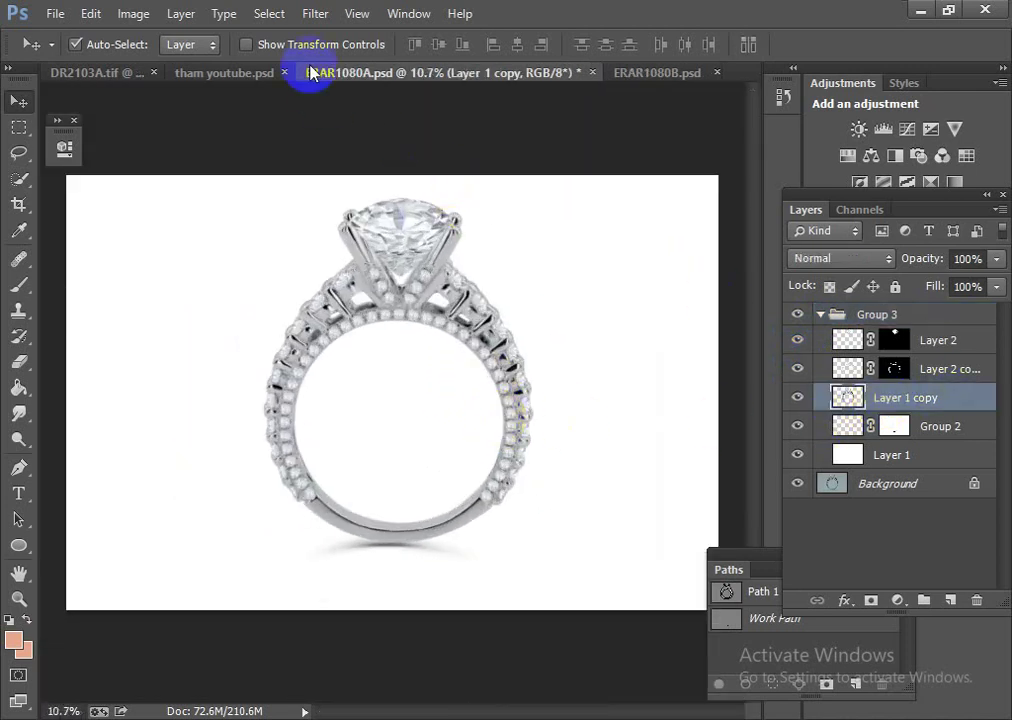
Step: Apply Filter > Sharpen > Sharpen More to Layer 1 copy and inspect the ring close up
{"action": "left_click", "coordinate": [316, 14]}
{"action": "mouse_move", "coordinate": [335, 326]}
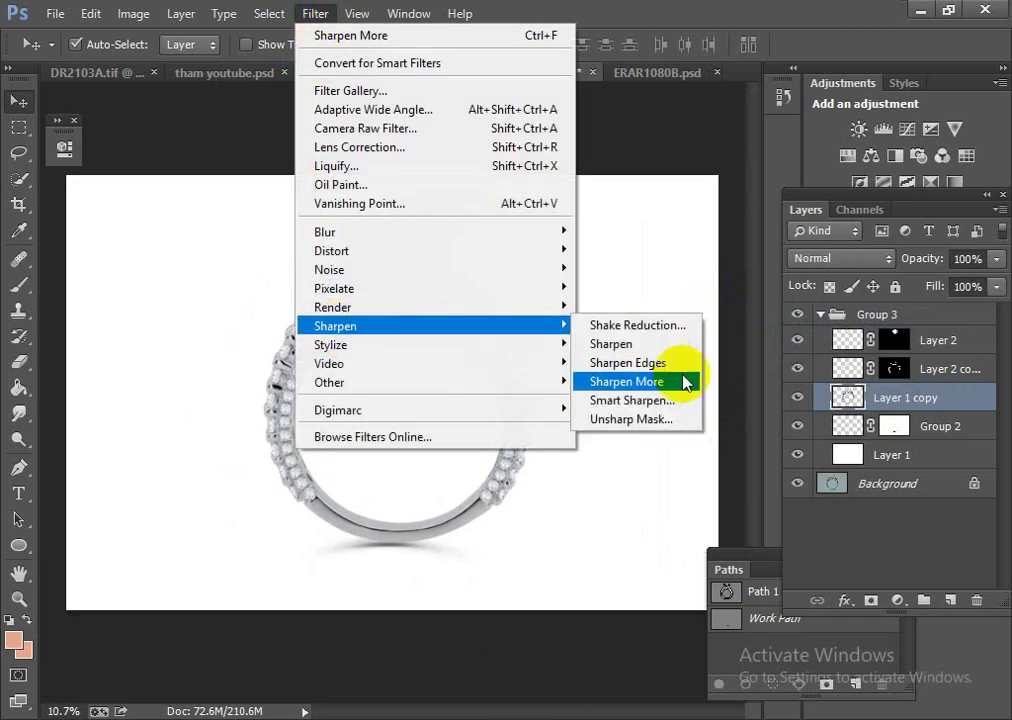
{"action": "left_click", "coordinate": [655, 381]}
{"action": "mouse_move", "coordinate": [395, 395]}
{"action": "left_mouse_down"}
{"action": "mouse_move", "coordinate": [508, 443]}
{"action": "mouse_move", "coordinate": [395, 350]}
{"action": "mouse_move", "coordinate": [521, 432]}
{"action": "mouse_move", "coordinate": [540, 373]}
{"action": "mouse_move", "coordinate": [583, 422]}
{"action": "mouse_move", "coordinate": [422, 287]}
{"action": "mouse_move", "coordinate": [342, 242]}
{"action": "mouse_move", "coordinate": [425, 380]}
{"action": "left_mouse_up"}
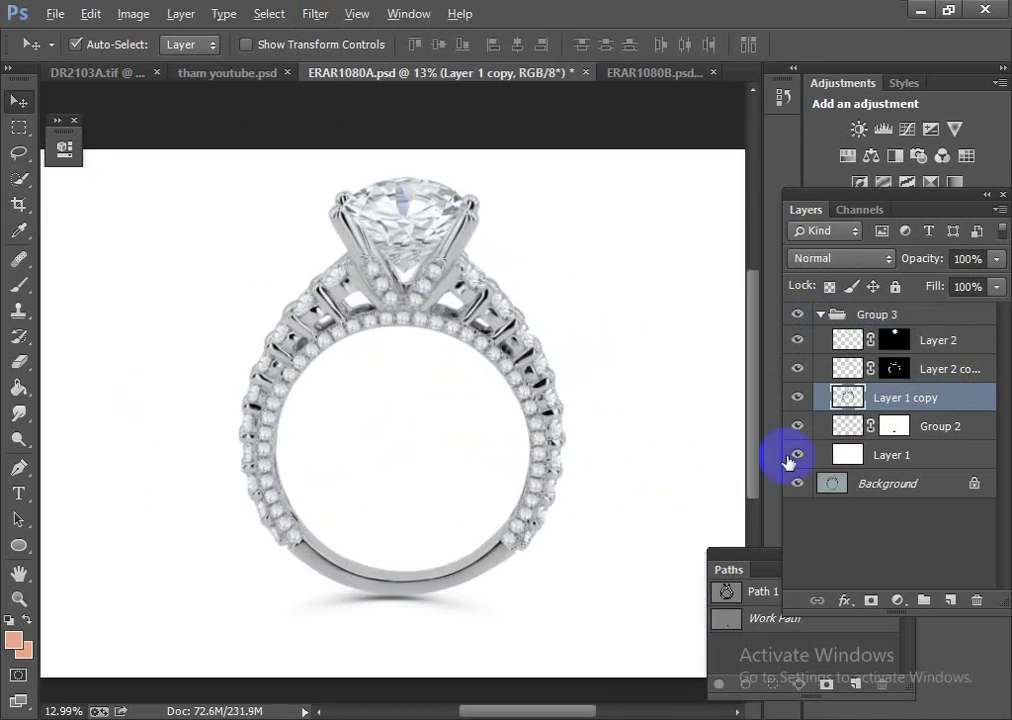
{"action": "left_click", "coordinate": [798, 484]}
{"action": "left_click", "coordinate": [798, 484]}
{"action": "left_click", "coordinate": [798, 484]}
{"action": "left_click", "coordinate": [798, 484], "text": "alt"}
{"action": "double_click", "coordinate": [798, 484]}
{"action": "double_click", "coordinate": [798, 484]}
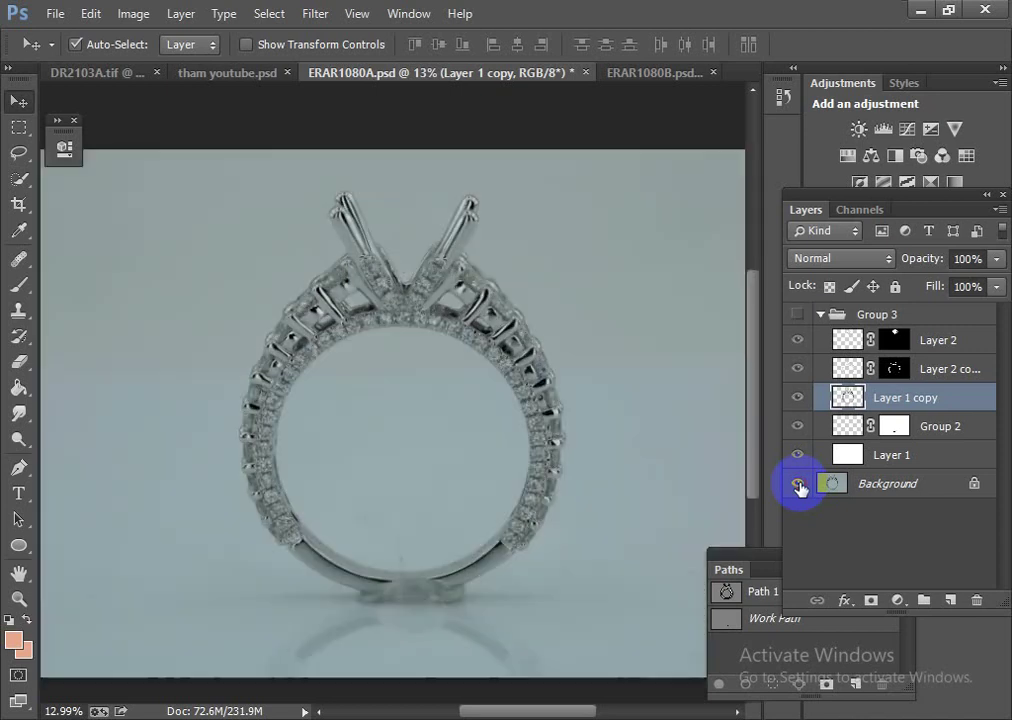
{"action": "double_click", "coordinate": [798, 486]}
{"action": "left_click", "coordinate": [798, 484], "text": "alt"}
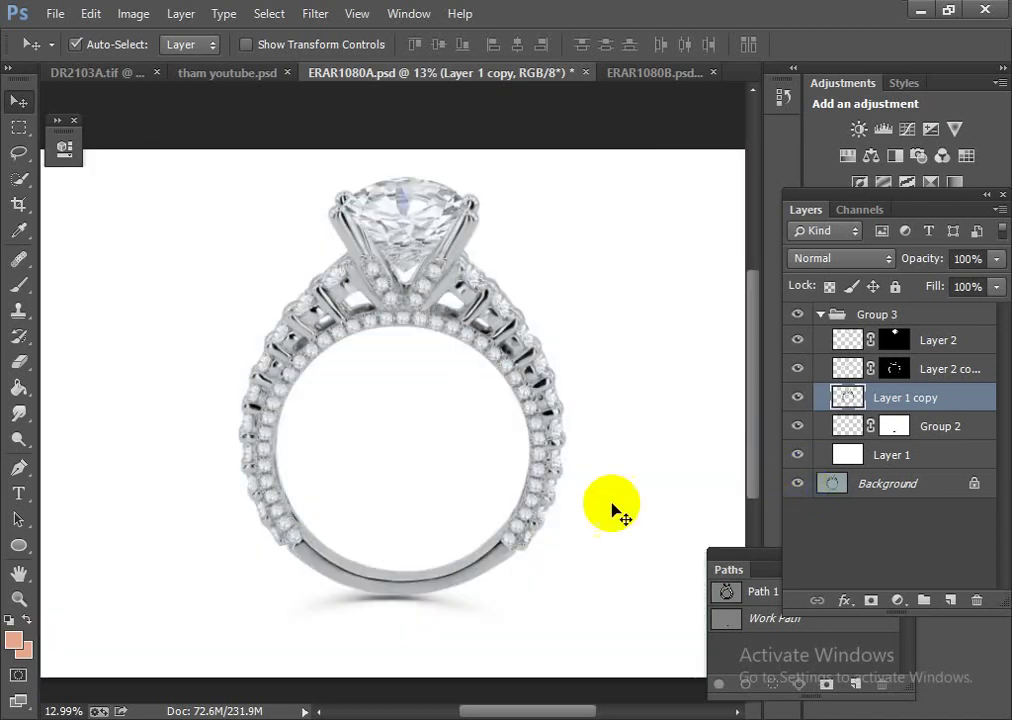
{"action": "scroll", "coordinate": [617, 515], "scroll_direction": "up", "scroll_amount": 3}
{"action": "scroll", "coordinate": [599, 533], "scroll_direction": "down", "scroll_amount": 2}
{"action": "scroll", "coordinate": [549, 478], "scroll_direction": "down", "scroll_amount": 2}
{"action": "scroll", "coordinate": [510, 447], "scroll_direction": "up", "scroll_amount": 1}
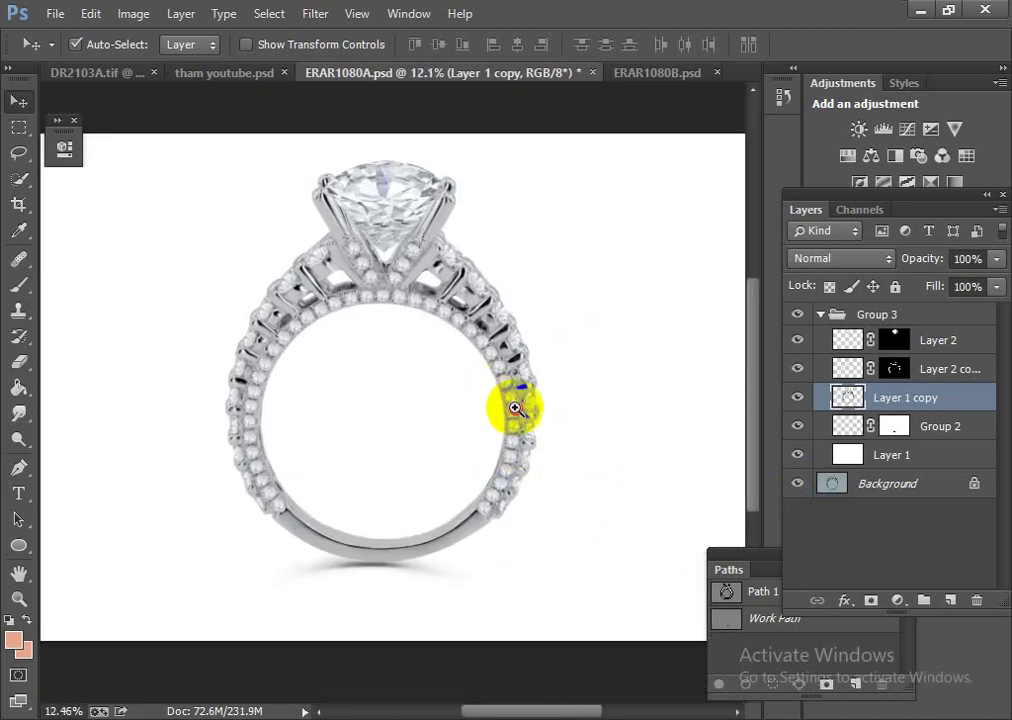
{"action": "scroll", "coordinate": [517, 411], "scroll_direction": "up", "scroll_amount": 3}
{"action": "scroll", "coordinate": [547, 427], "scroll_direction": "down", "scroll_amount": 3}
{"action": "scroll", "coordinate": [497, 418], "scroll_direction": "up", "scroll_amount": 1}
{"action": "scroll", "coordinate": [536, 422], "scroll_direction": "down", "scroll_amount": 1}
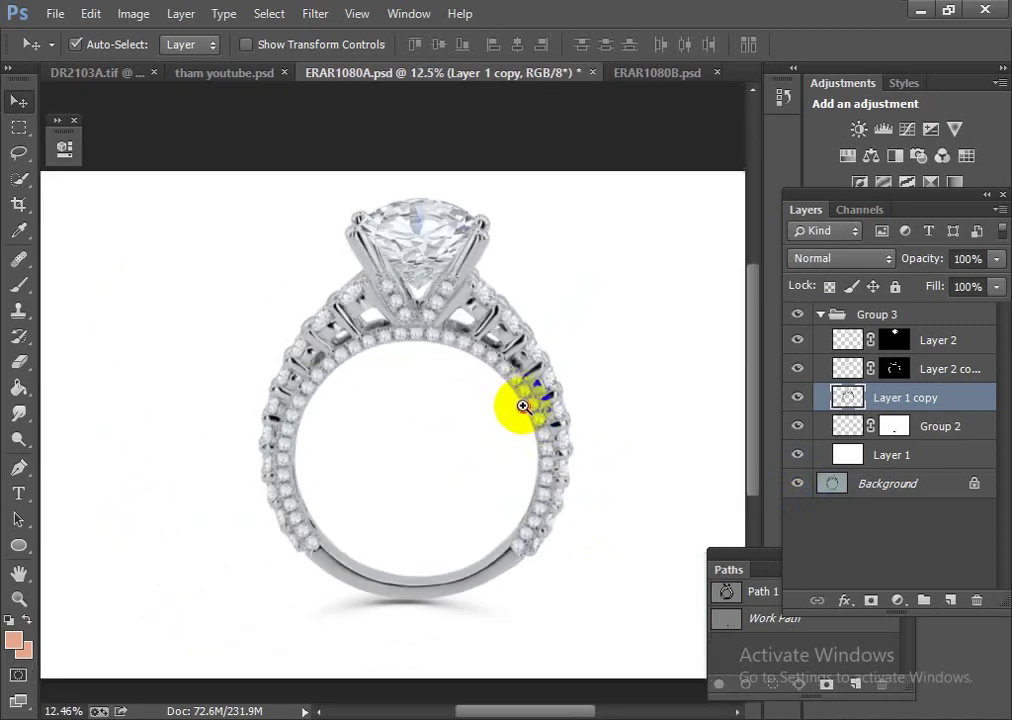
{"action": "scroll", "coordinate": [524, 407], "scroll_direction": "up", "scroll_amount": 1}
{"action": "scroll", "coordinate": [531, 294], "scroll_direction": "up", "scroll_amount": 2}
{"action": "scroll", "coordinate": [463, 289], "scroll_direction": "down", "scroll_amount": 4}
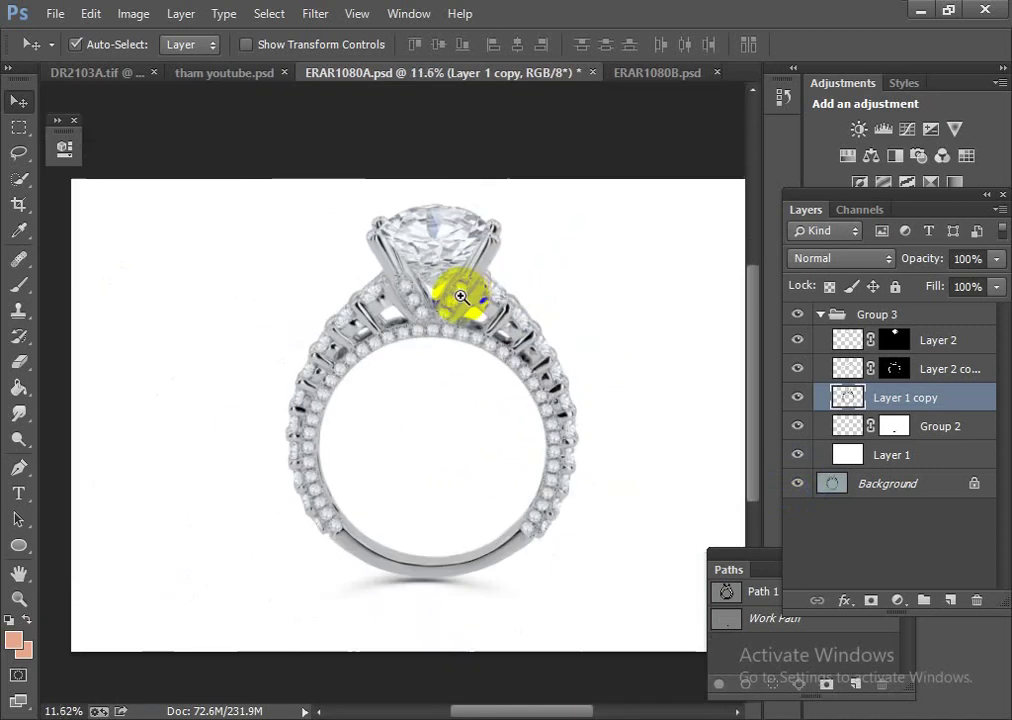
{"action": "scroll", "coordinate": [477, 384], "scroll_direction": "down", "scroll_amount": 1}
{"action": "scroll", "coordinate": [622, 437], "scroll_direction": "up", "scroll_amount": 2}
{"action": "left_click", "coordinate": [797, 481], "text": "alt"}
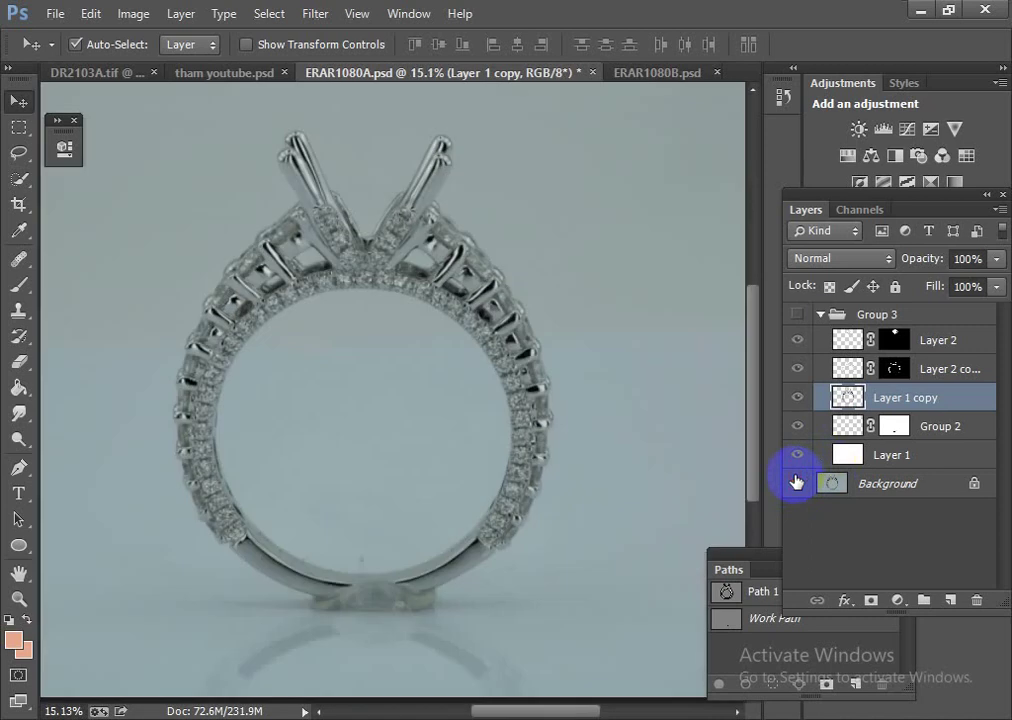
{"action": "left_click", "coordinate": [797, 483], "text": "alt"}
{"action": "left_click", "coordinate": [797, 483], "text": "alt"}
{"action": "left_click", "coordinate": [797, 483], "text": "alt"}
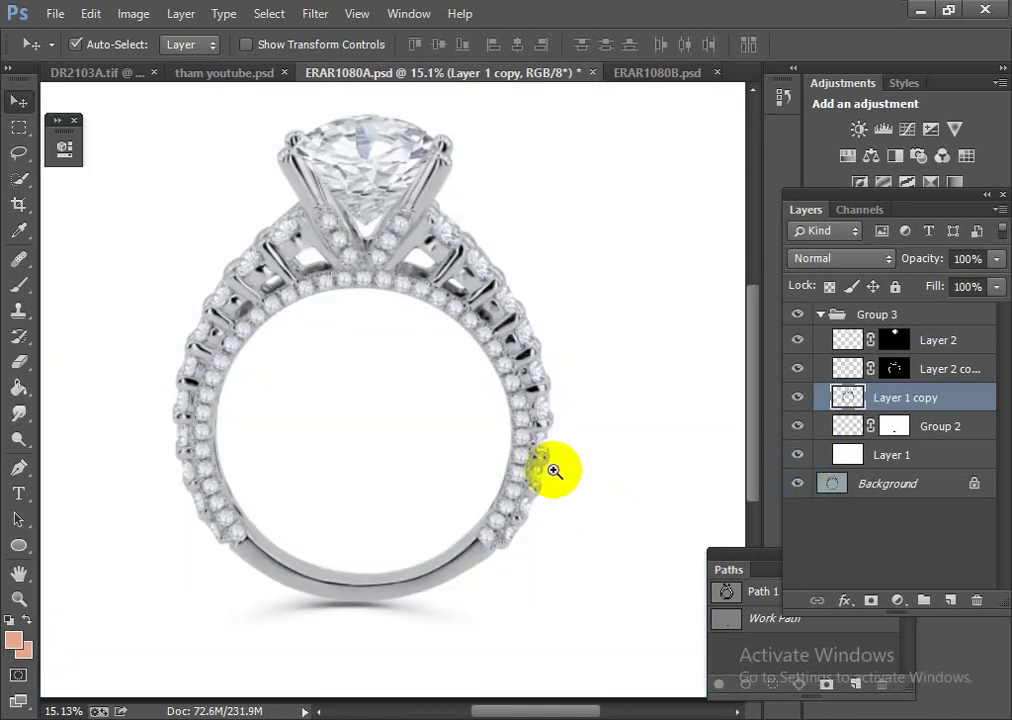
{"action": "scroll", "coordinate": [553, 467], "scroll_direction": "up", "scroll_amount": 2}
{"action": "scroll", "coordinate": [481, 416], "scroll_direction": "down", "scroll_amount": 5}
{"action": "scroll", "coordinate": [481, 416], "scroll_direction": "up", "scroll_amount": 2}
{"action": "scroll", "coordinate": [477, 400], "scroll_direction": "up", "scroll_amount": 2}
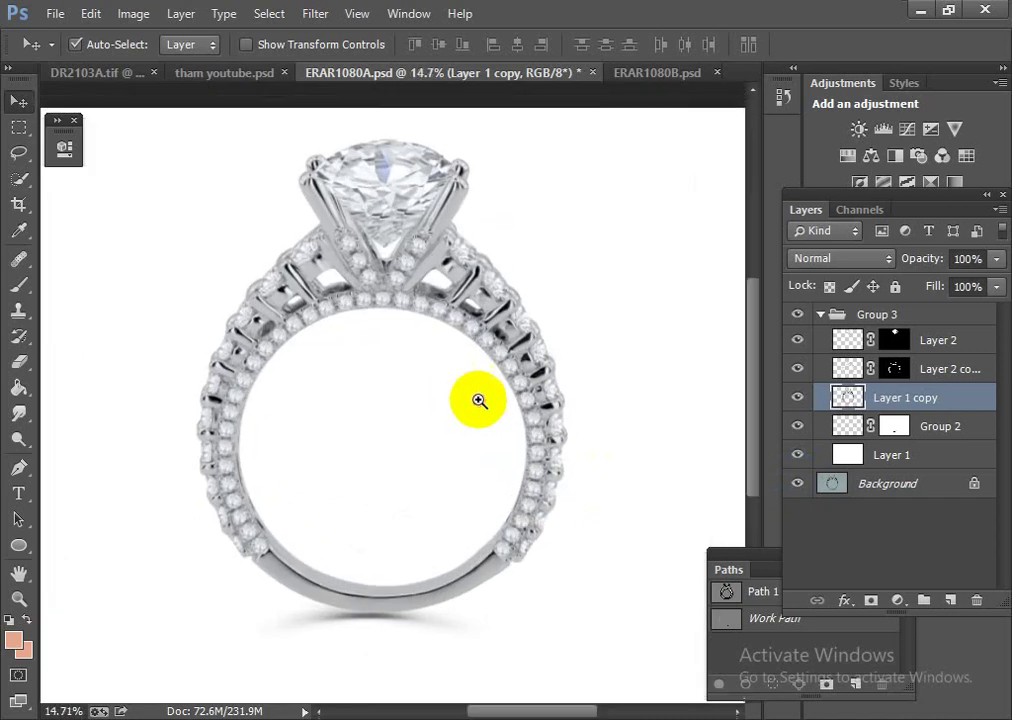
{"action": "scroll", "coordinate": [447, 382], "scroll_direction": "up", "scroll_amount": 1}
{"action": "scroll", "coordinate": [508, 412], "scroll_direction": "up", "scroll_amount": 1}
{"action": "scroll", "coordinate": [508, 412], "scroll_direction": "down", "scroll_amount": 1}
{"action": "scroll", "coordinate": [502, 400], "scroll_direction": "up", "scroll_amount": 1}
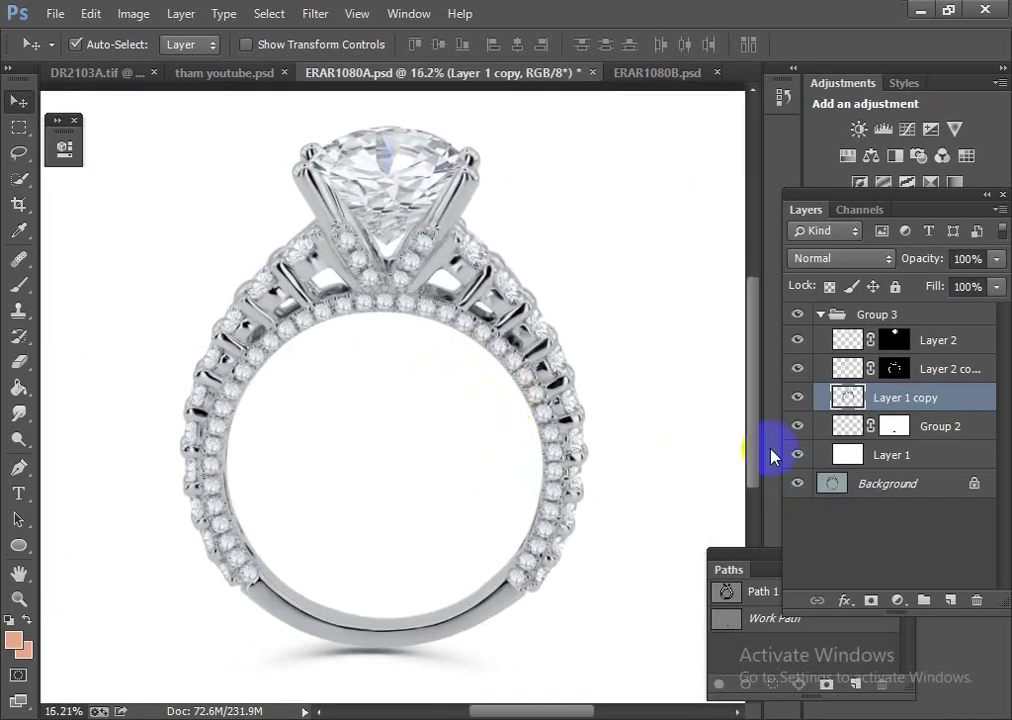
{"action": "left_click", "coordinate": [797, 483], "text": "alt"}
{"action": "left_click", "coordinate": [797, 483], "text": "alt"}
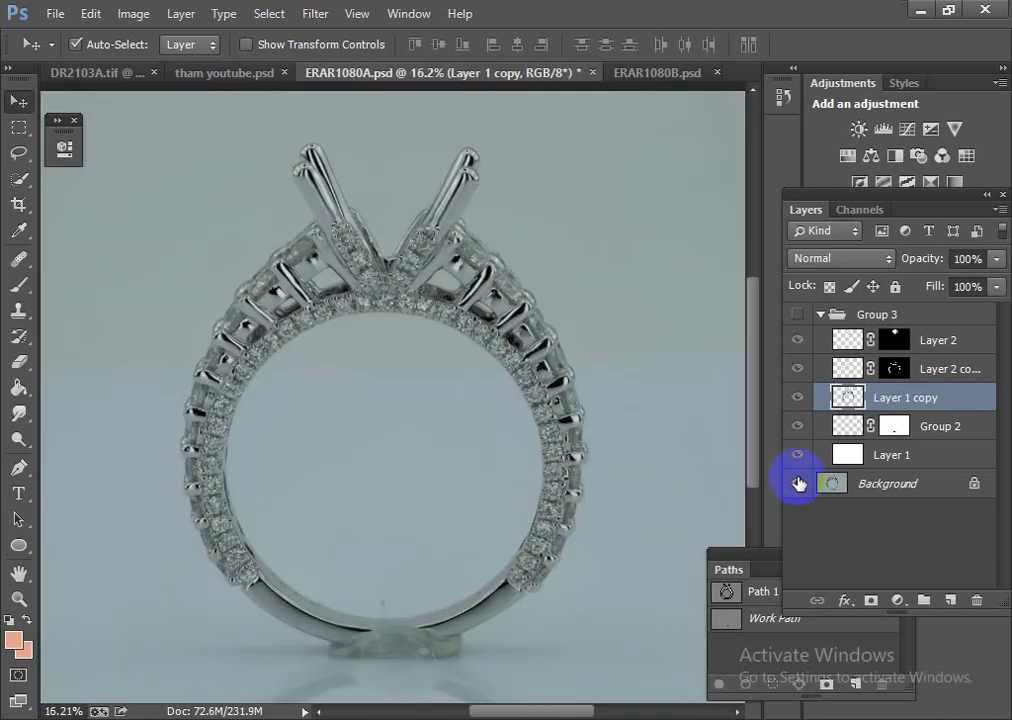
{"action": "scroll", "coordinate": [510, 474], "scroll_direction": "down", "scroll_amount": 2}
{"action": "scroll", "coordinate": [519, 485], "scroll_direction": "up", "scroll_amount": 1}
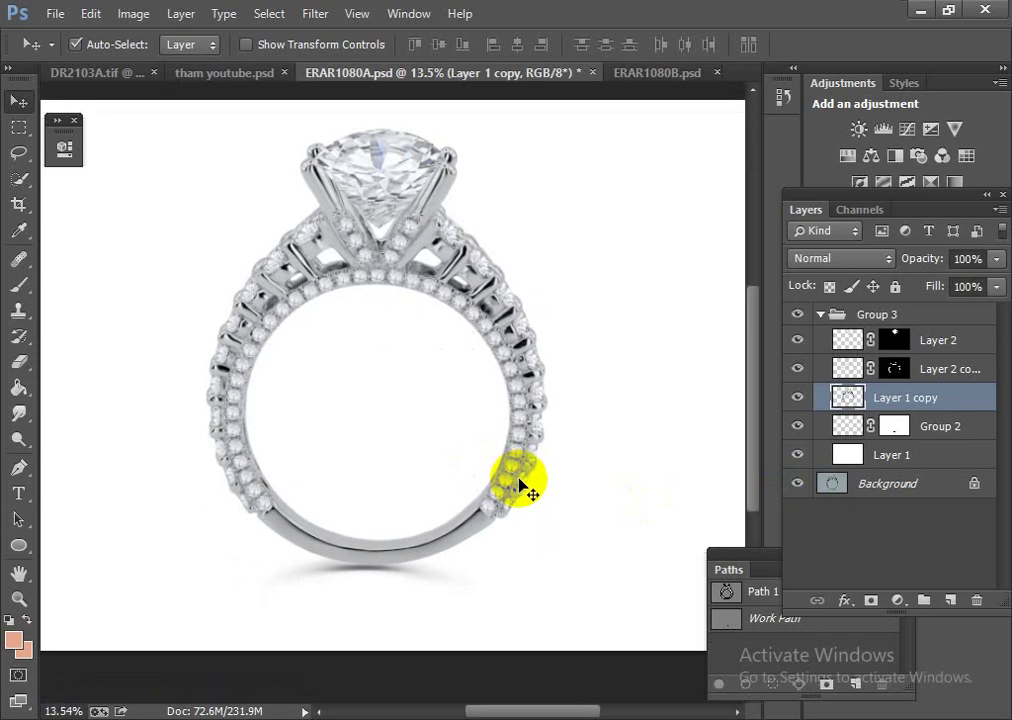
Step: Duplicate Layer 1 copy, load the ring selection, and add a new empty Layer 3
{"action": "key", "text": "ctrl+j"}
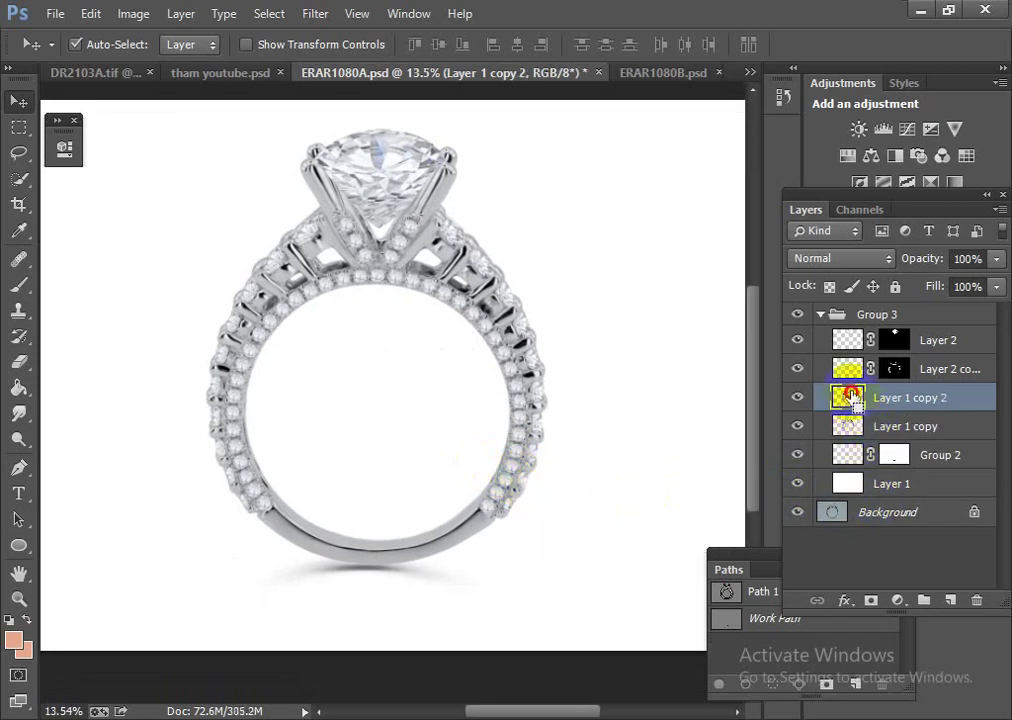
{"action": "left_click", "coordinate": [852, 397], "text": "ctrl"}
{"action": "left_click", "coordinate": [950, 600]}
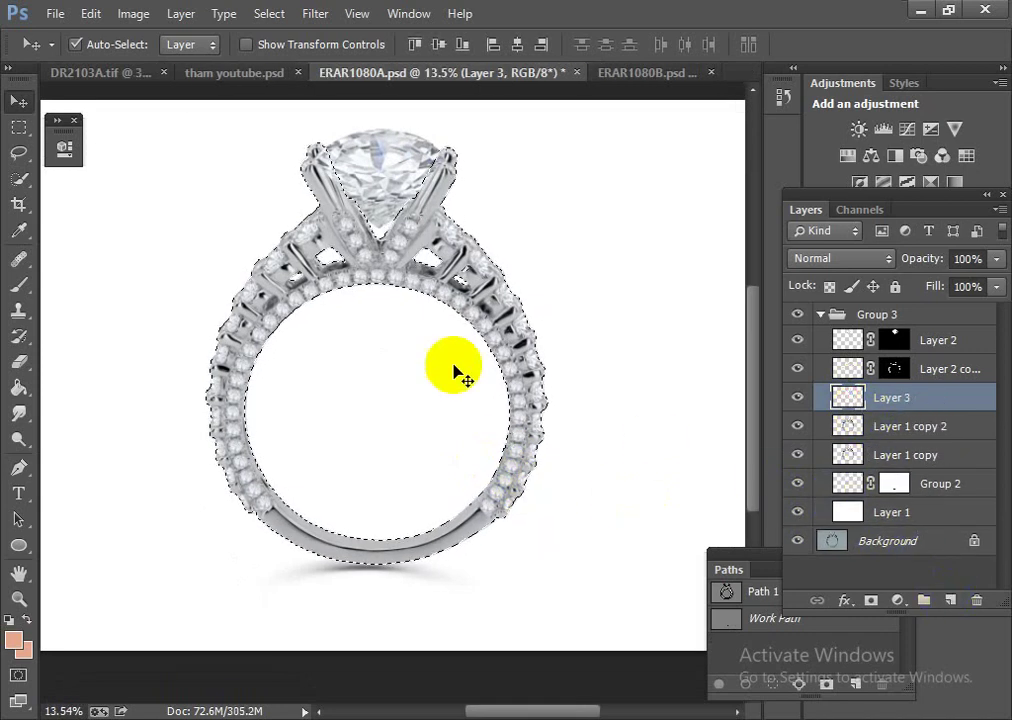
Step: Sample a gold tone from DR2103A.tif's swatches as the brush colour
{"action": "mouse_move", "coordinate": [455, 372]}
{"action": "left_mouse_down"}
{"action": "mouse_move", "coordinate": [96, 82]}
{"action": "mouse_move", "coordinate": [12, 305]}
{"action": "left_mouse_up"}
{"action": "left_click", "coordinate": [18, 285]}
{"action": "left_click", "coordinate": [610, 536], "text": "alt"}
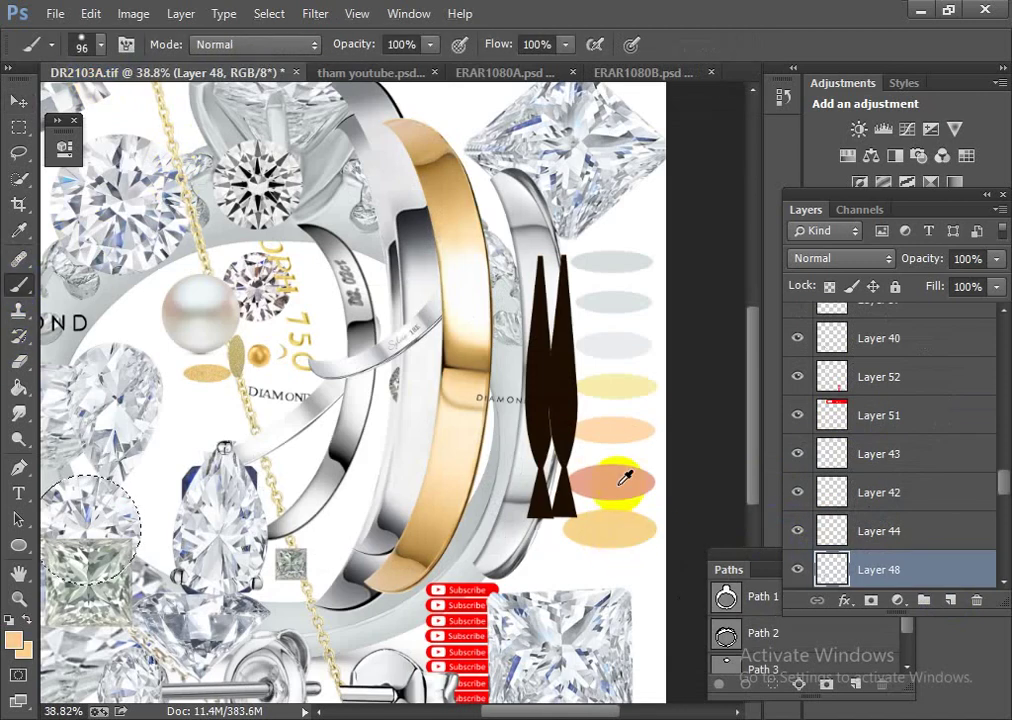
{"action": "left_click", "coordinate": [638, 73]}
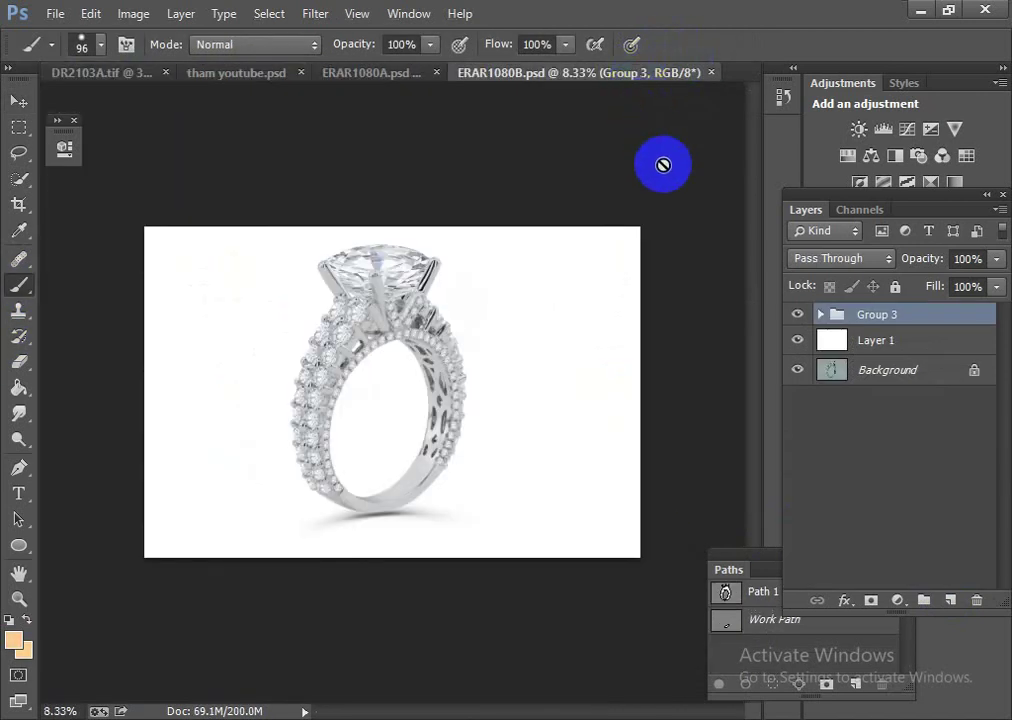
Step: In ERAR1080A.psd, fill Layer 3's ring selection with tan and set it to Color blending
{"action": "left_click", "coordinate": [393, 74]}
{"action": "key", "text": "alt+BackSpace"}
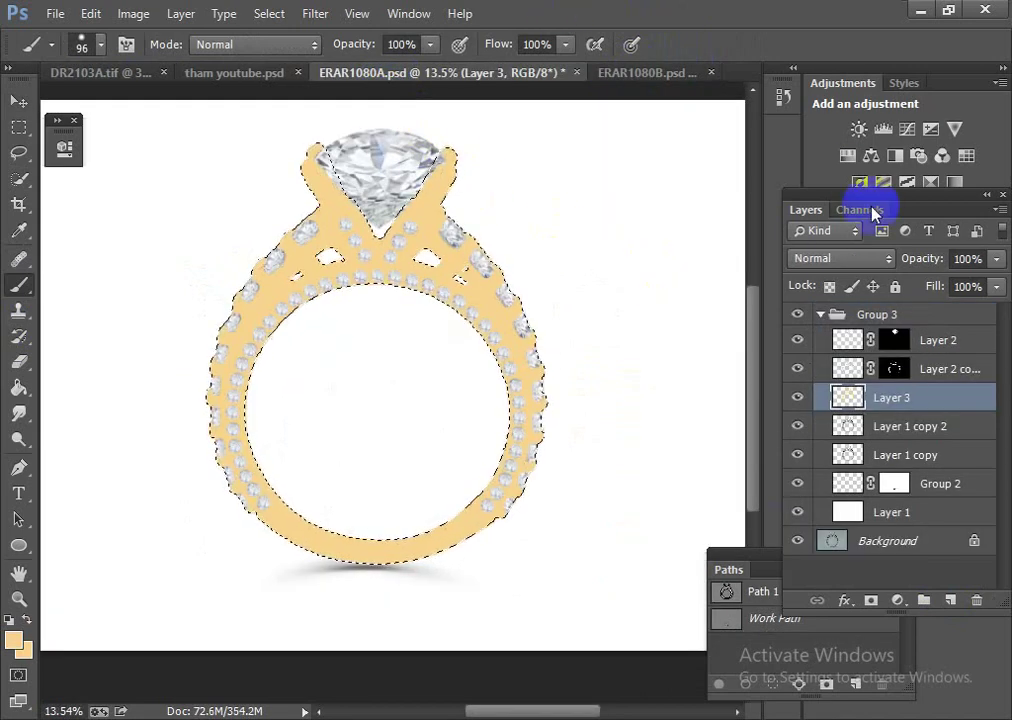
{"action": "left_click", "coordinate": [860, 260]}
{"action": "left_click", "coordinate": [802, 480]}
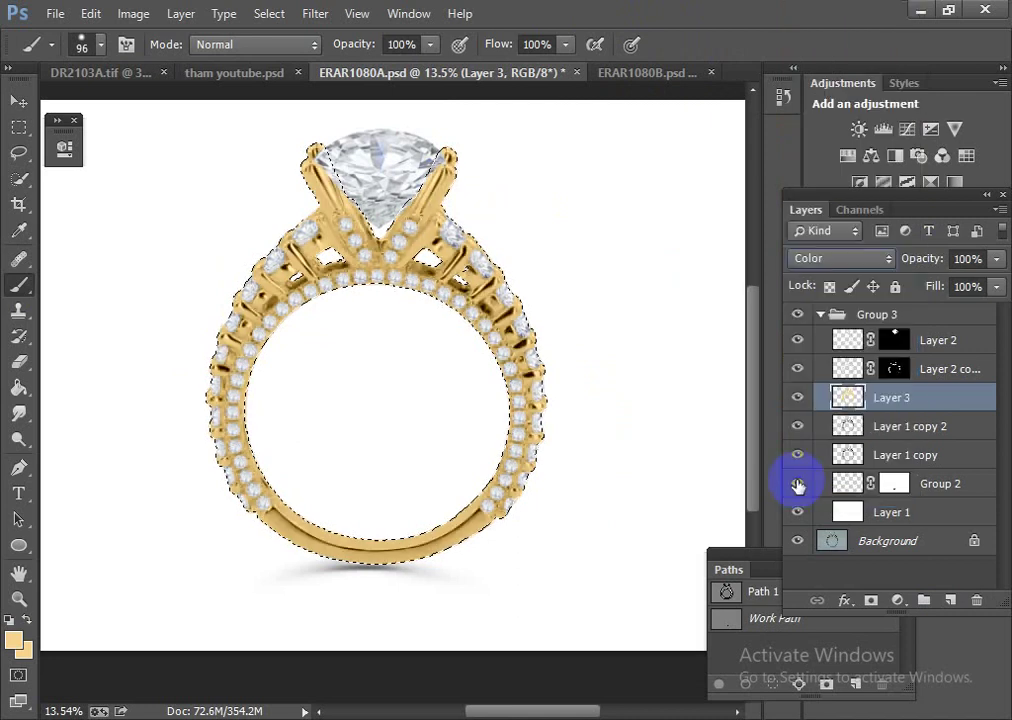
Step: Merge the gold fill into Layer 1 copy 2 and add an Exposure adjustment layer
{"action": "scroll", "coordinate": [480, 357], "scroll_direction": "up", "scroll_amount": 3}
{"action": "scroll", "coordinate": [486, 361], "scroll_direction": "down", "scroll_amount": 3}
{"action": "scroll", "coordinate": [515, 361], "scroll_direction": "up", "scroll_amount": 1}
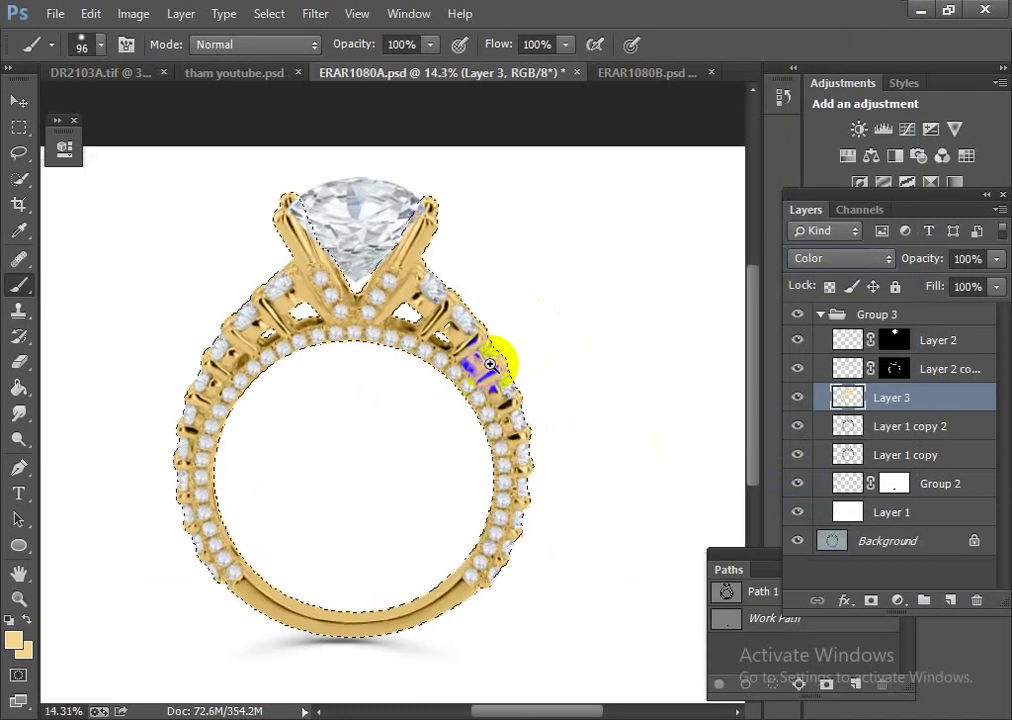
{"action": "key", "text": "Delete"}
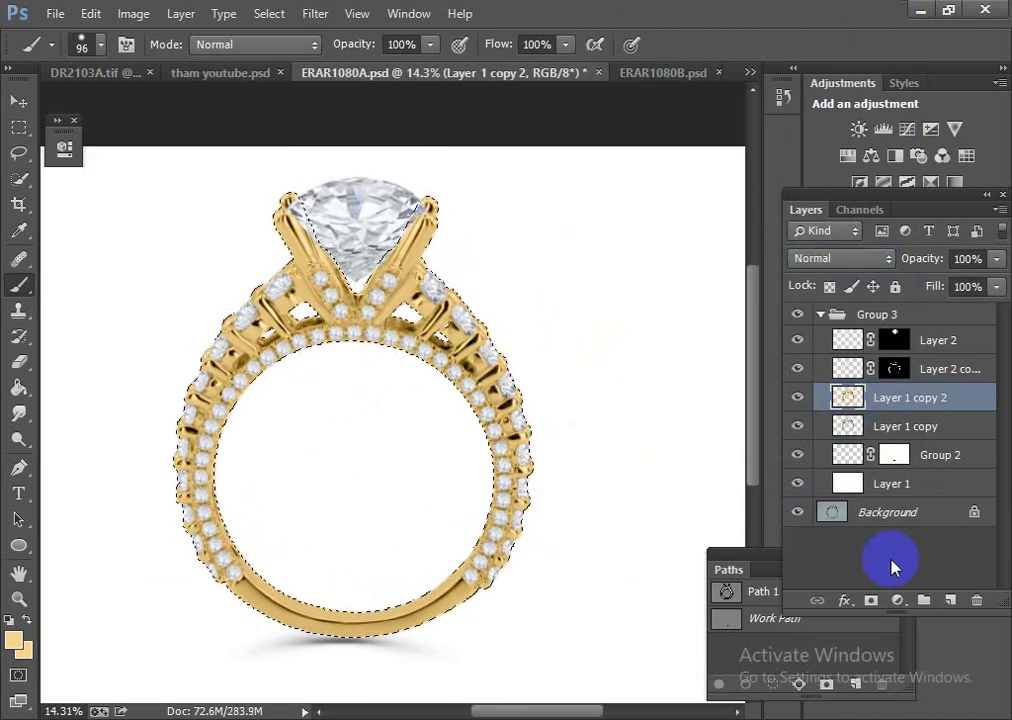
{"action": "left_click", "coordinate": [897, 601]}
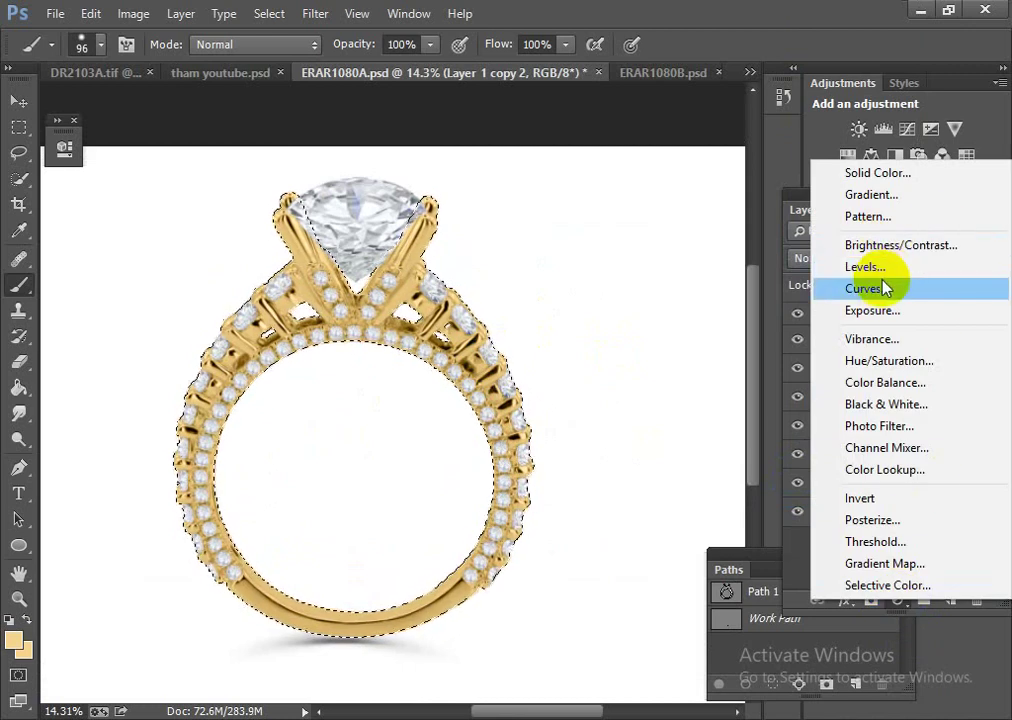
{"action": "left_click", "coordinate": [886, 311]}
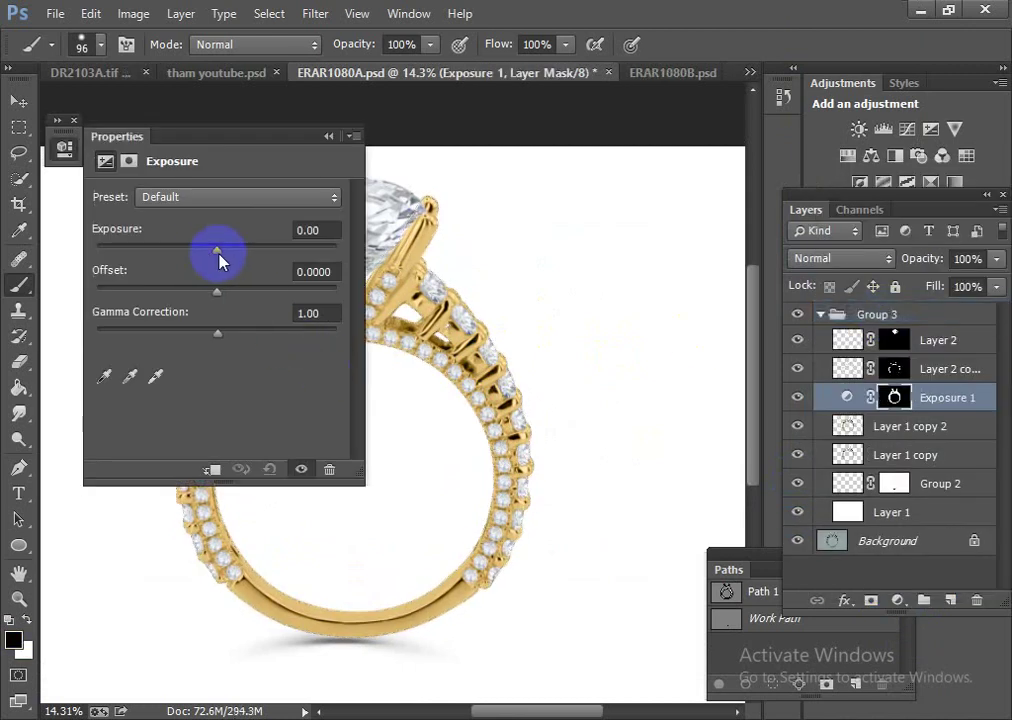
Step: Set Exposure 1 to +0.17 exposure, then collapse the Properties panel
{"action": "left_click_drag", "start_coordinate": [219, 255], "coordinate": [222, 254]}
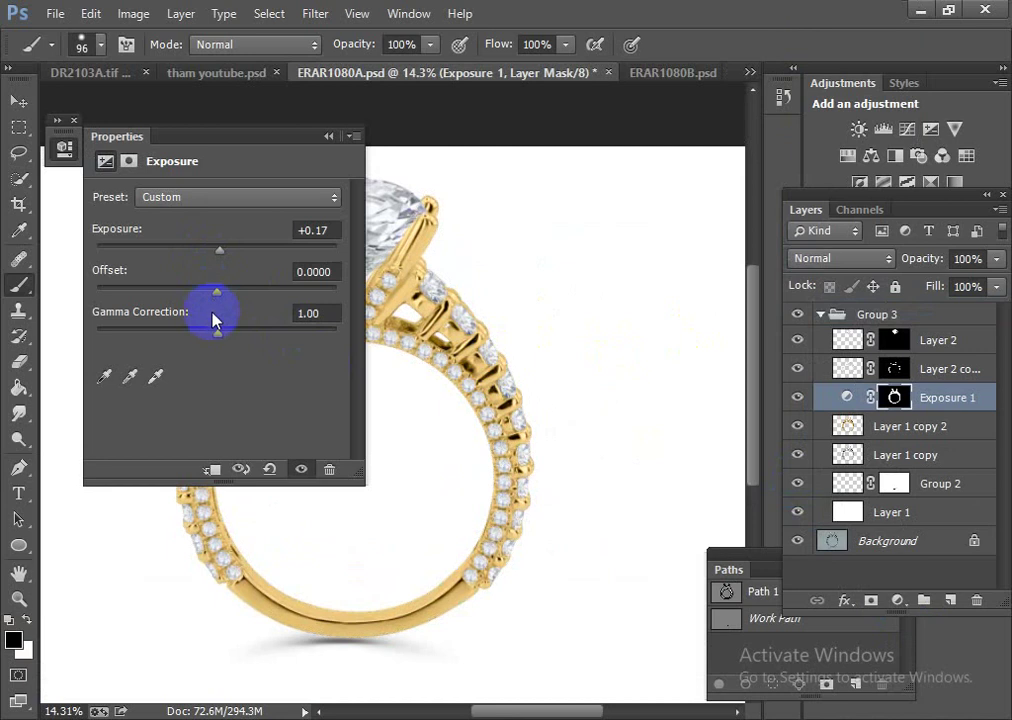
{"action": "left_click", "coordinate": [330, 137]}
{"action": "mouse_move", "coordinate": [501, 368]}
{"action": "left_mouse_down"}
{"action": "mouse_move", "coordinate": [460, 423]}
{"action": "mouse_move", "coordinate": [459, 451]}
{"action": "mouse_move", "coordinate": [384, 357]}
{"action": "mouse_move", "coordinate": [473, 421]}
{"action": "left_mouse_up"}
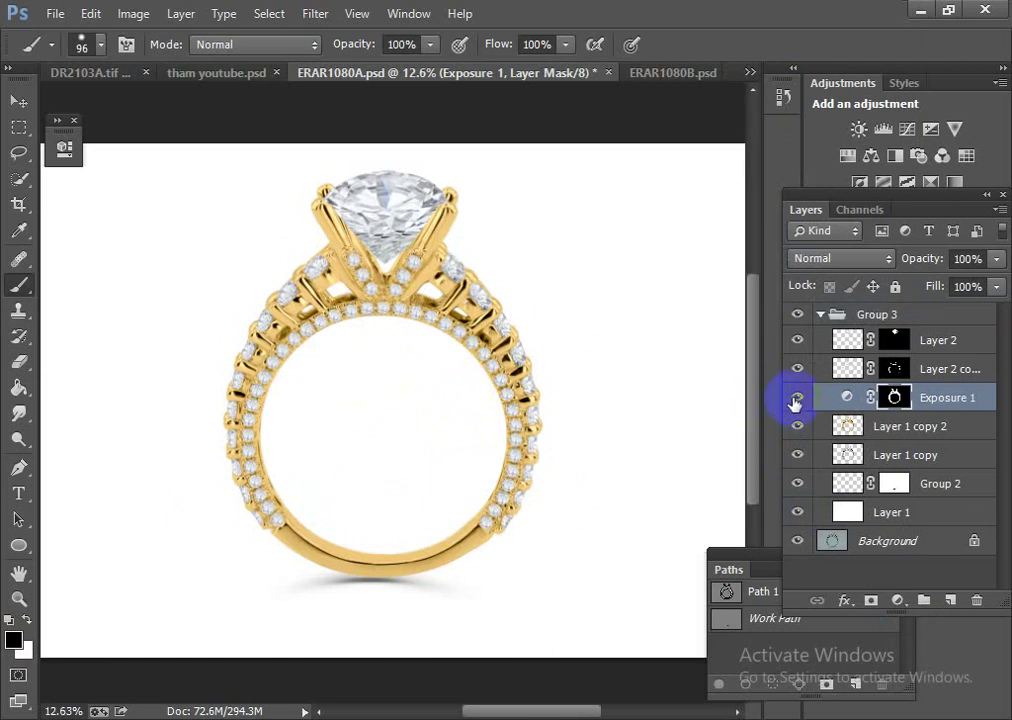
Step: Delete Exposure 1 and toggle Layer 1 copy 2 to compare yellow gold against silver
{"action": "key", "text": "Delete"}
{"action": "left_click", "coordinate": [797, 398]}
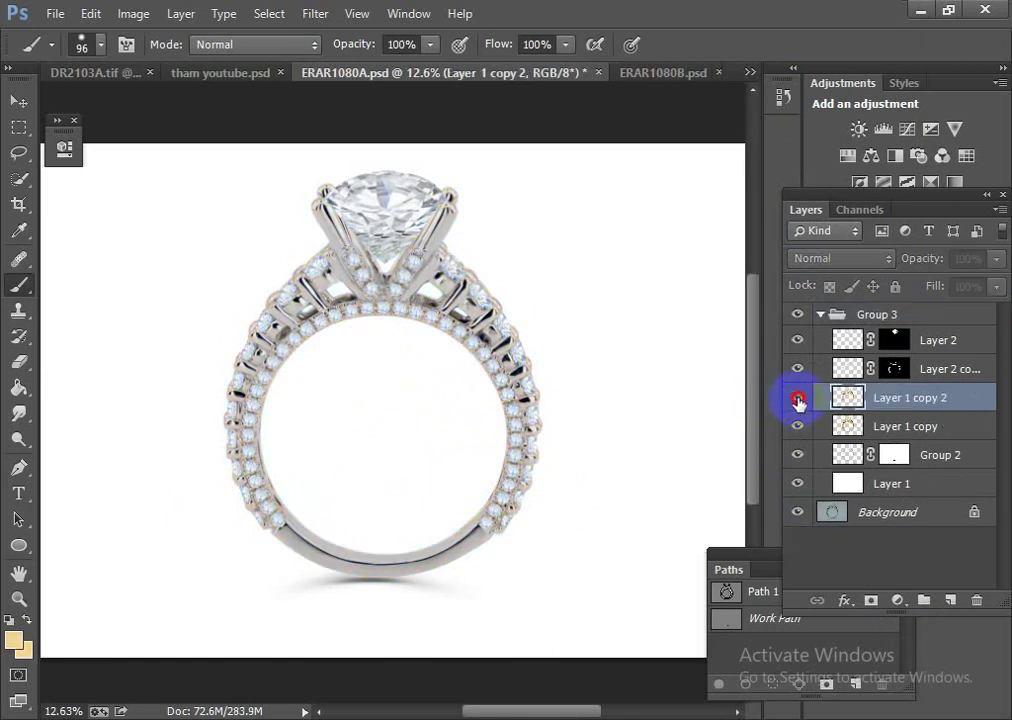
{"action": "left_click", "coordinate": [797, 398]}
{"action": "left_click", "coordinate": [797, 398]}
{"action": "mouse_move", "coordinate": [550, 450]}
{"action": "left_mouse_down"}
{"action": "mouse_move", "coordinate": [585, 473]}
{"action": "mouse_move", "coordinate": [531, 289]}
{"action": "mouse_move", "coordinate": [583, 316]}
{"action": "mouse_move", "coordinate": [556, 350]}
{"action": "mouse_move", "coordinate": [576, 413]}
{"action": "mouse_move", "coordinate": [655, 463]}
{"action": "mouse_move", "coordinate": [565, 343]}
{"action": "mouse_move", "coordinate": [521, 346]}
{"action": "mouse_move", "coordinate": [563, 375]}
{"action": "mouse_move", "coordinate": [530, 370]}
{"action": "left_mouse_up"}
Step: Alt-toggle the Background eye to compare the original, then duplicate the yellow-gold layer
{"action": "left_click", "coordinate": [800, 513], "text": "alt"}
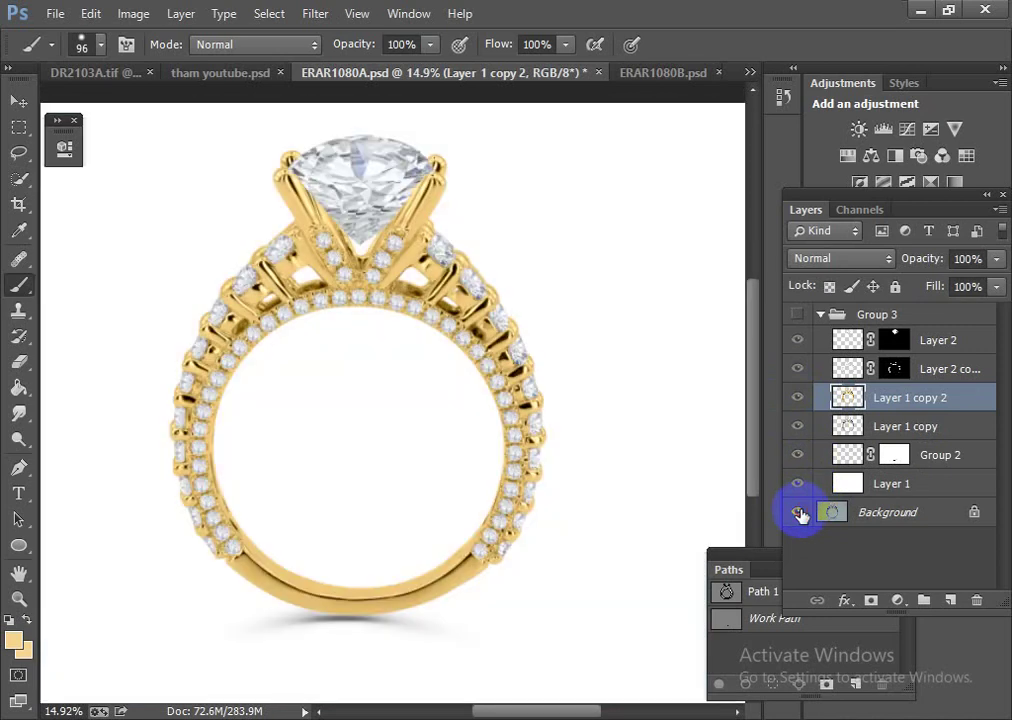
{"action": "left_click", "coordinate": [800, 513], "text": "alt"}
{"action": "left_click", "coordinate": [800, 513], "text": "alt"}
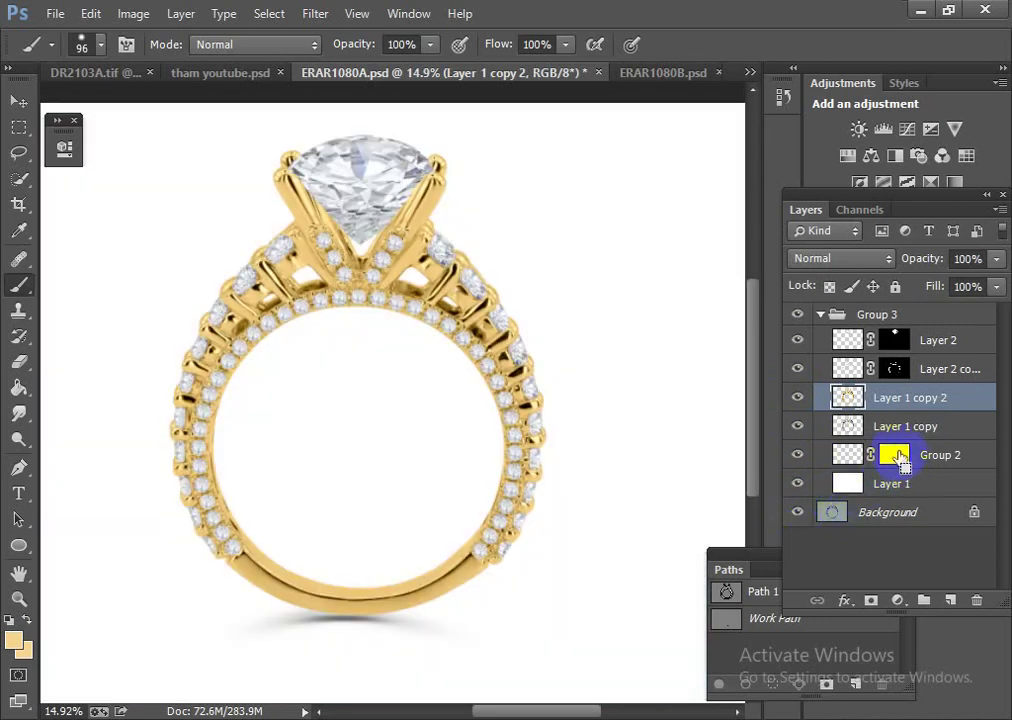
{"action": "key", "text": "ctrl+j"}
Step: Select the ring on a new empty layer and sample a rose colour from the reference collage
{"action": "left_click", "coordinate": [848, 397], "text": "ctrl"}
{"action": "left_click", "coordinate": [950, 600]}
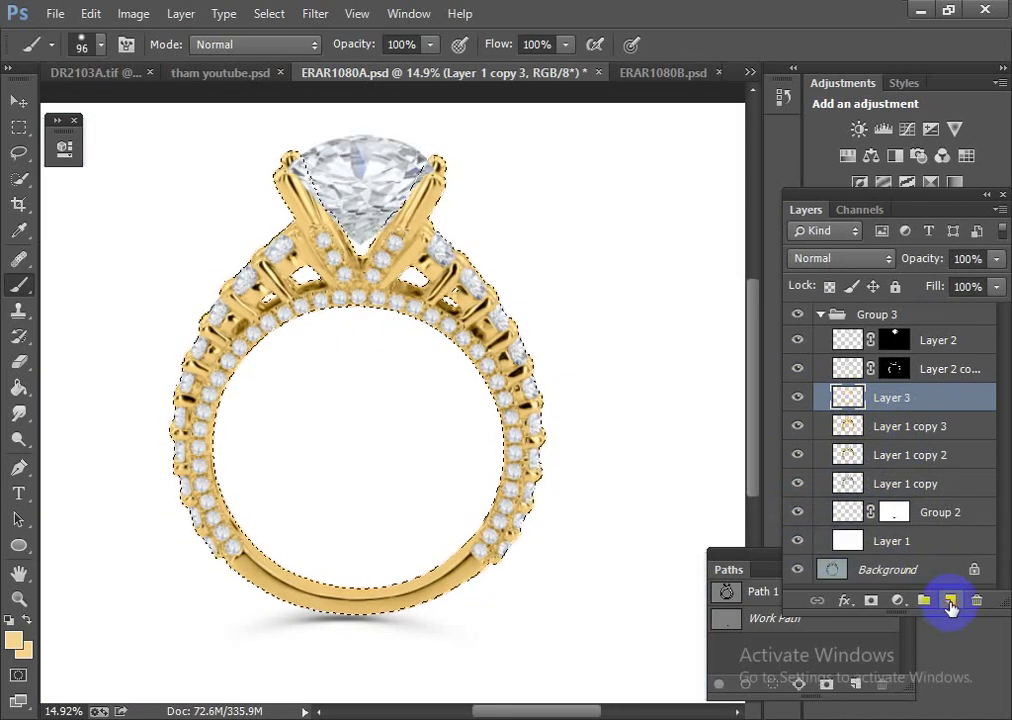
{"action": "left_click", "coordinate": [71, 74]}
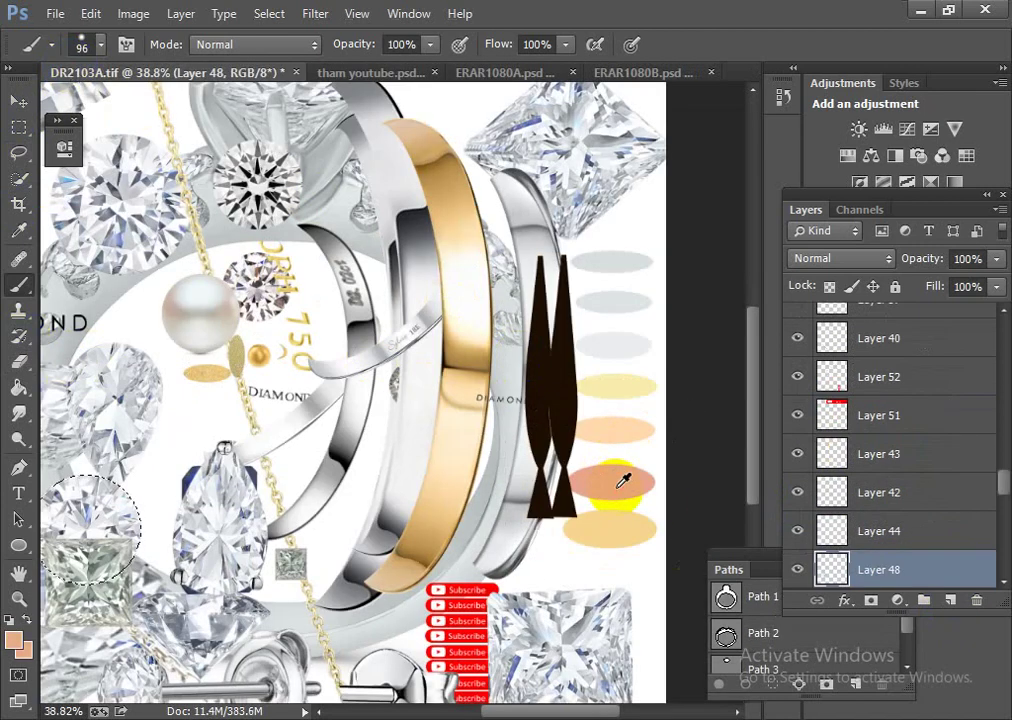
{"action": "left_click", "coordinate": [508, 74]}
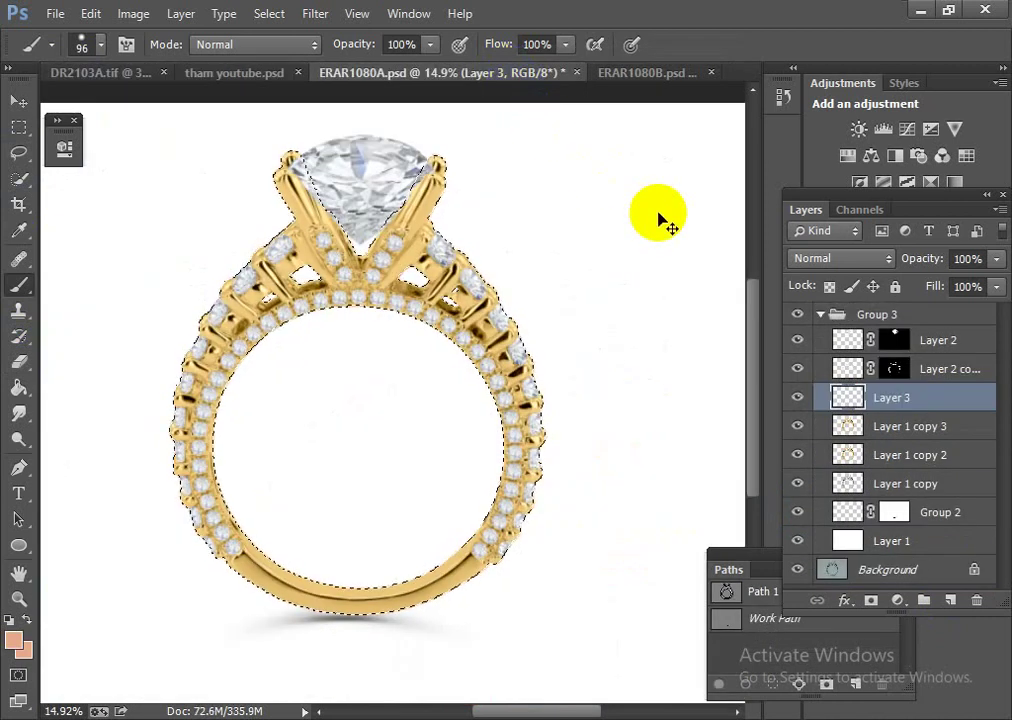
Step: Fill the ring with salmon in Color blending, deselect, and merge it into Layer 1 copy 3
{"action": "key", "text": "alt+BackSpace"}
{"action": "left_click", "coordinate": [866, 258]}
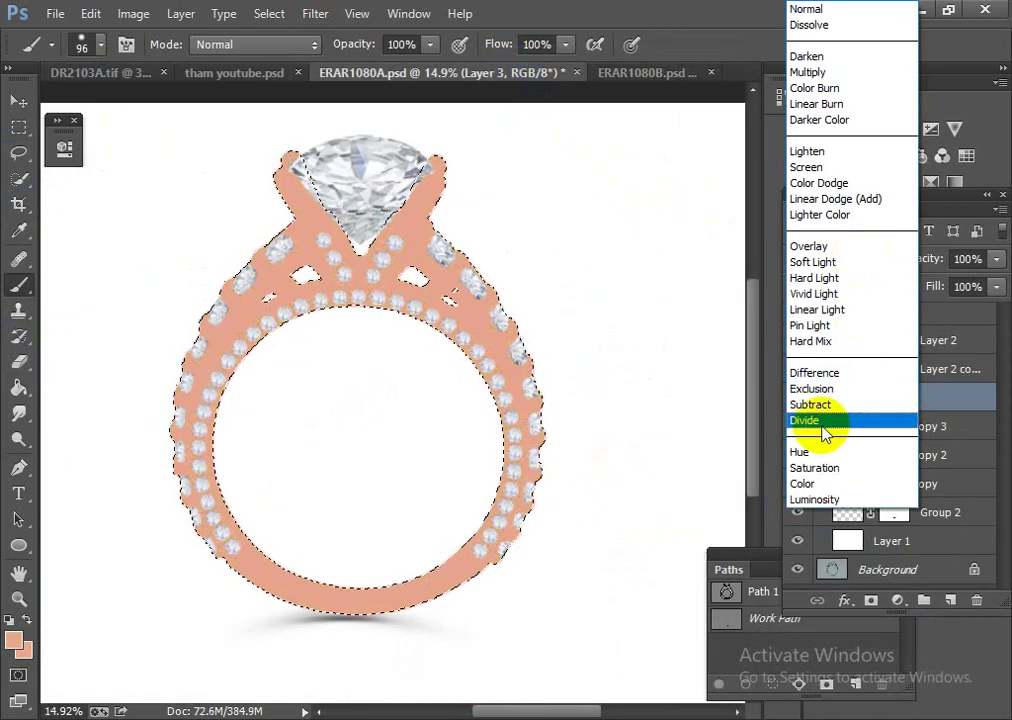
{"action": "left_click", "coordinate": [825, 479]}
{"action": "scroll", "coordinate": [533, 420], "scroll_direction": "up", "scroll_amount": 2}
{"action": "scroll", "coordinate": [533, 420], "scroll_direction": "down", "scroll_amount": 8}
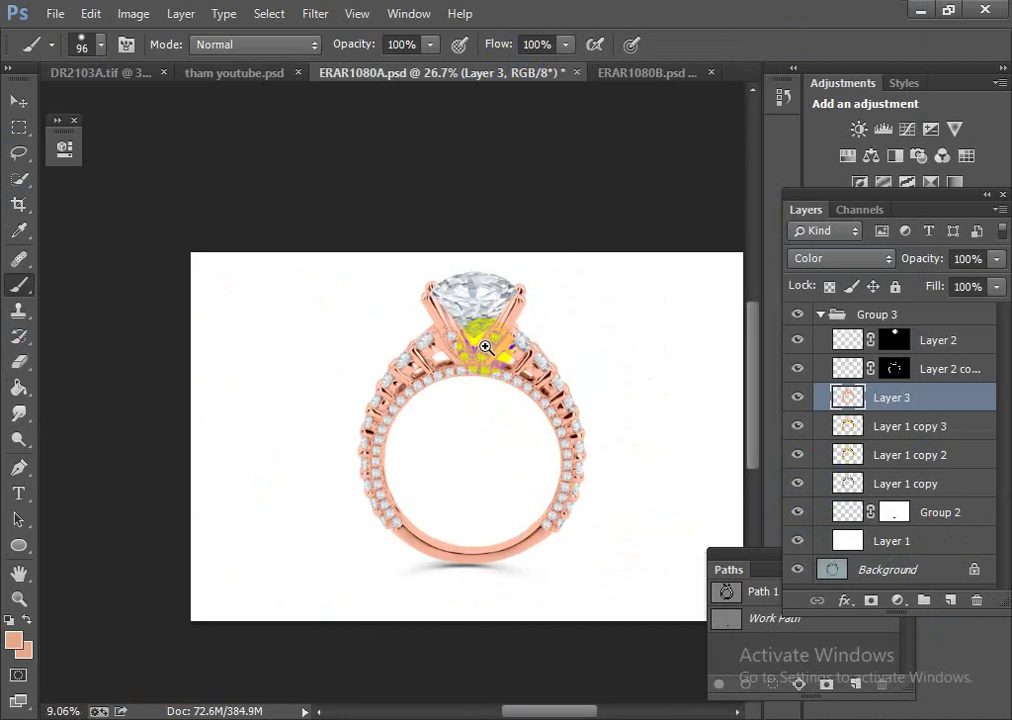
{"action": "scroll", "coordinate": [443, 357], "scroll_direction": "up", "scroll_amount": 5}
{"action": "scroll", "coordinate": [432, 361], "scroll_direction": "up", "scroll_amount": 1}
{"action": "key", "text": "ctrl+d"}
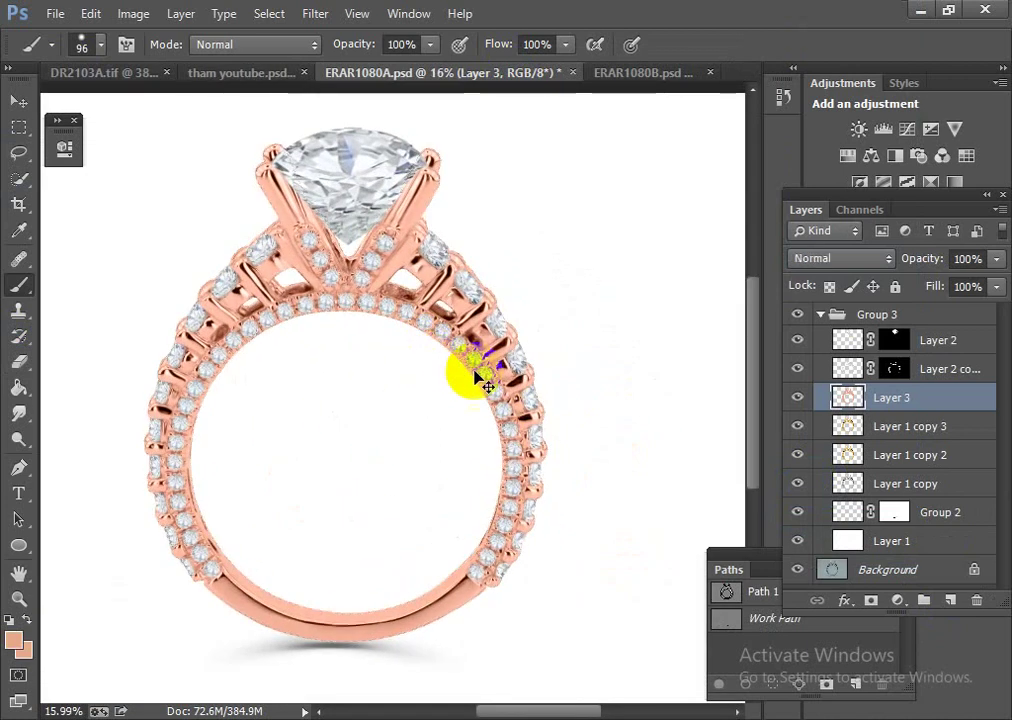
{"action": "key", "text": "ctrl+e"}
{"action": "scroll", "coordinate": [389, 413], "scroll_direction": "down", "scroll_amount": 1}
{"action": "scroll", "coordinate": [390, 407], "scroll_direction": "up", "scroll_amount": 2}
{"action": "scroll", "coordinate": [390, 407], "scroll_direction": "up", "scroll_amount": 1}
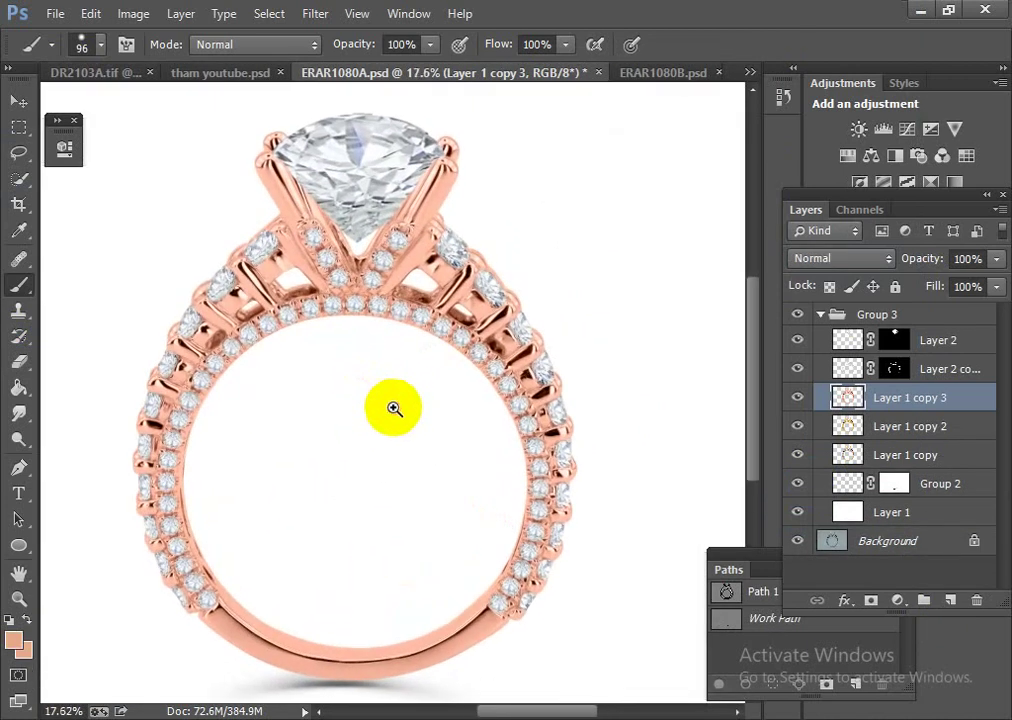
{"action": "left_click", "coordinate": [797, 398]}
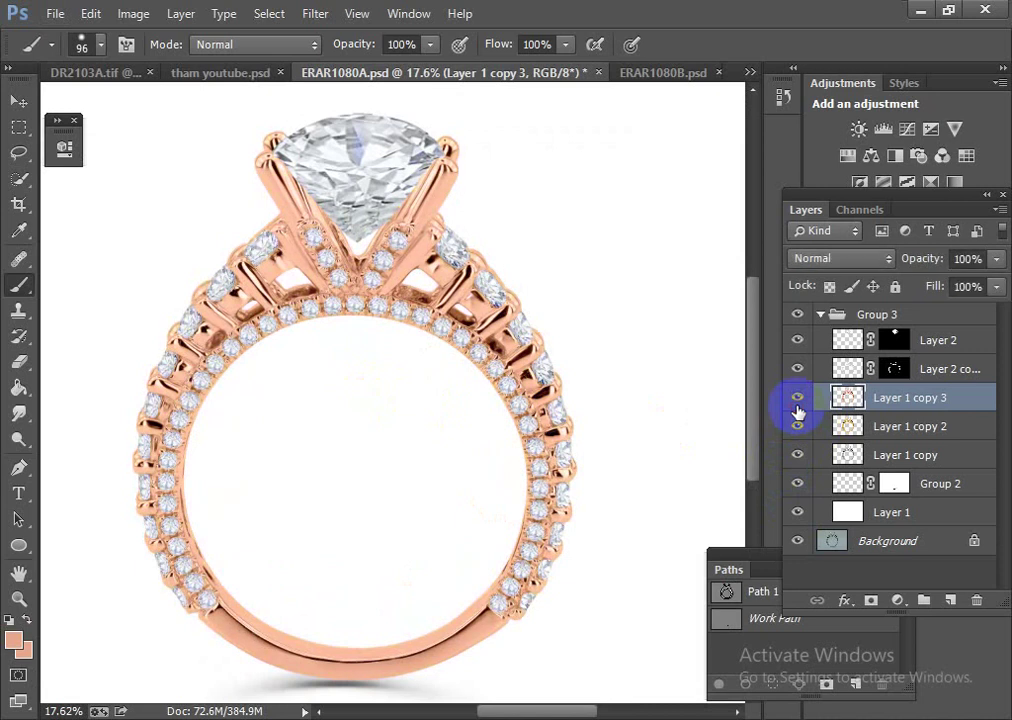
{"action": "left_click", "coordinate": [797, 398]}
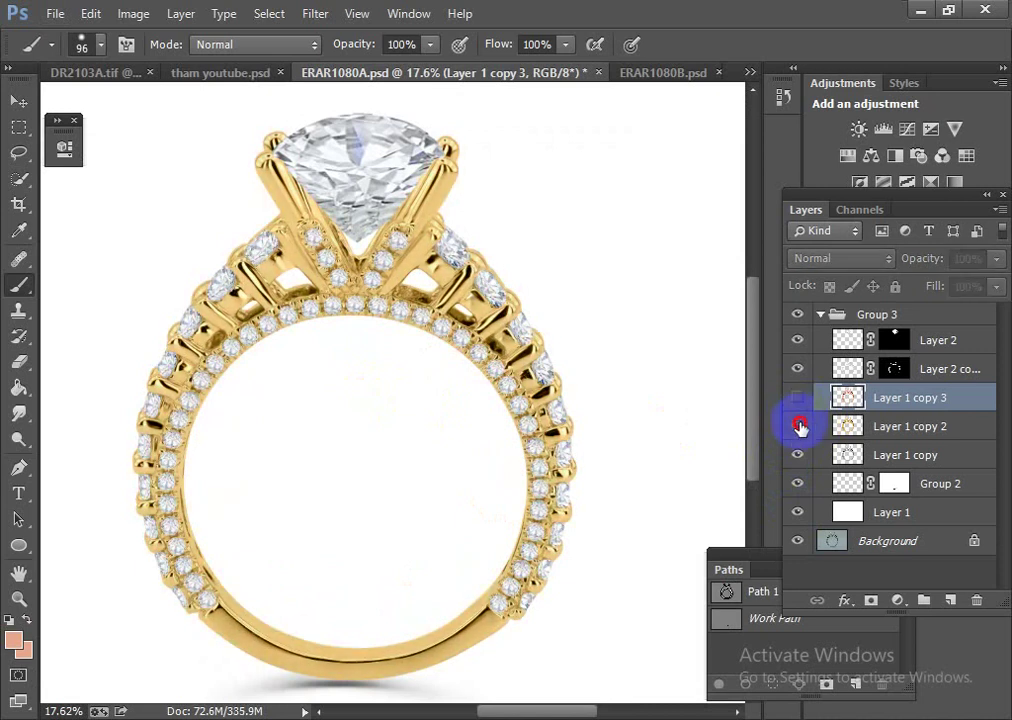
{"action": "left_click", "coordinate": [798, 426]}
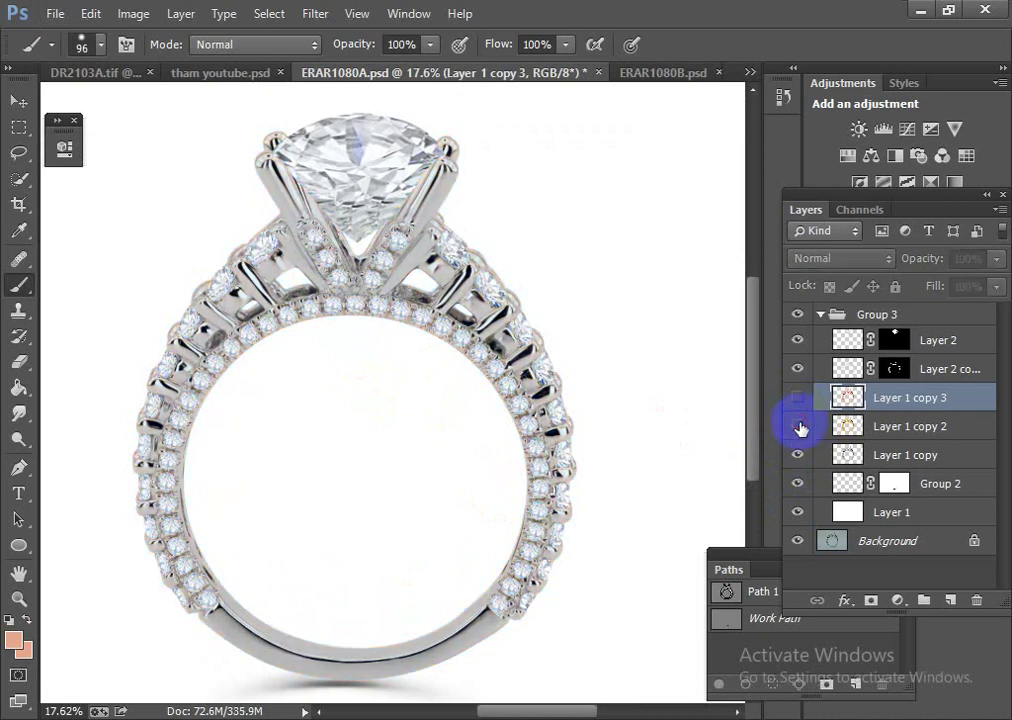
{"action": "left_click", "coordinate": [798, 426]}
{"action": "left_click", "coordinate": [798, 426]}
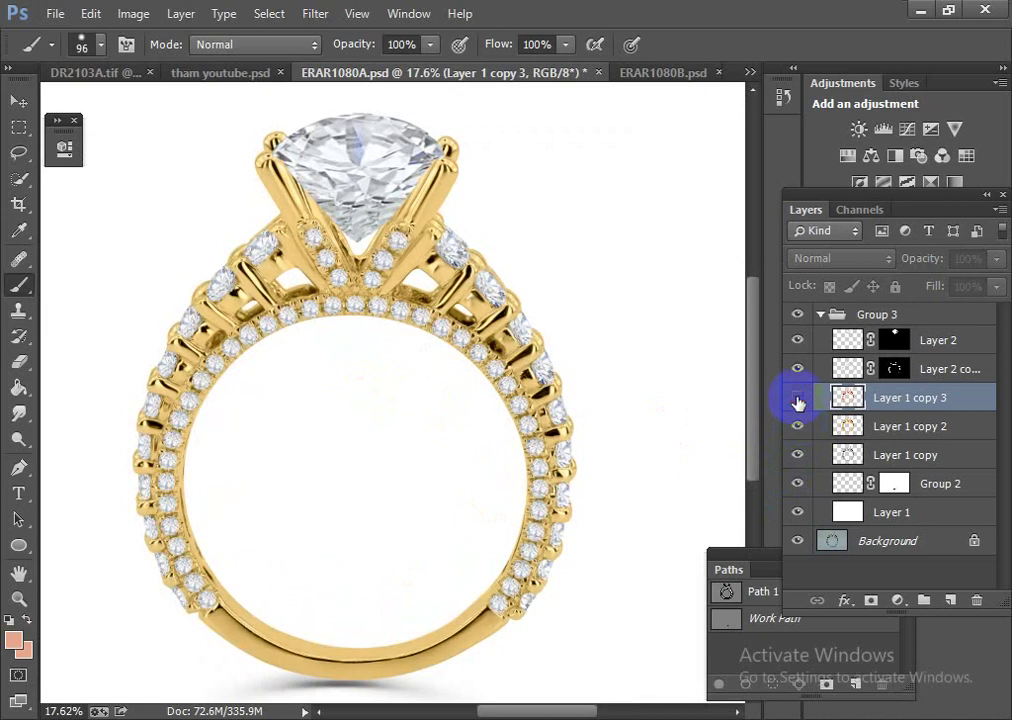
{"action": "left_click", "coordinate": [797, 398]}
{"action": "left_click", "coordinate": [797, 541], "text": "alt"}
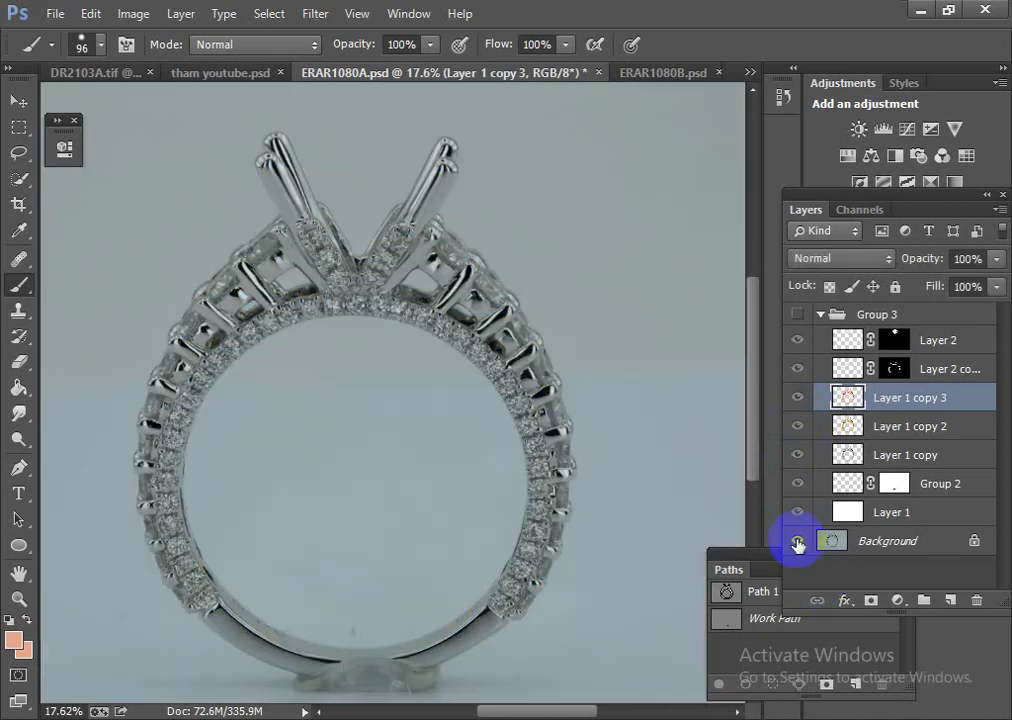
{"action": "left_click", "coordinate": [797, 541], "text": "alt"}
{"action": "left_click", "coordinate": [797, 541], "text": "alt"}
{"action": "left_click", "coordinate": [797, 541], "text": "alt"}
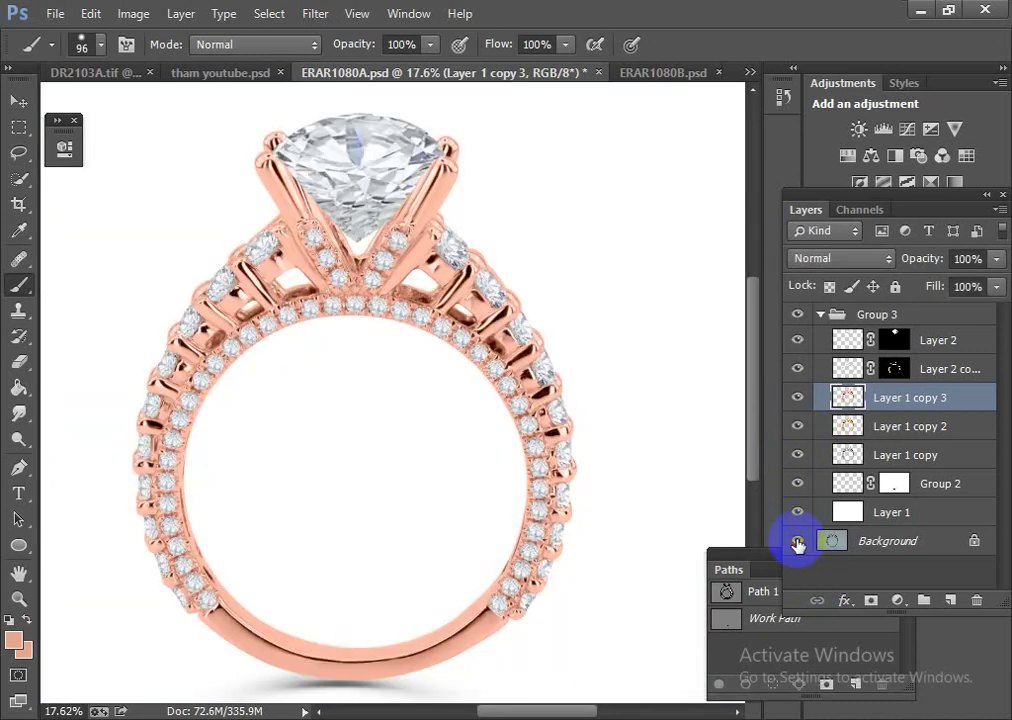
{"action": "left_click", "coordinate": [797, 541], "text": "alt"}
{"action": "left_click", "coordinate": [797, 541], "text": "alt"}
{"action": "left_click", "coordinate": [796, 542], "text": "alt"}
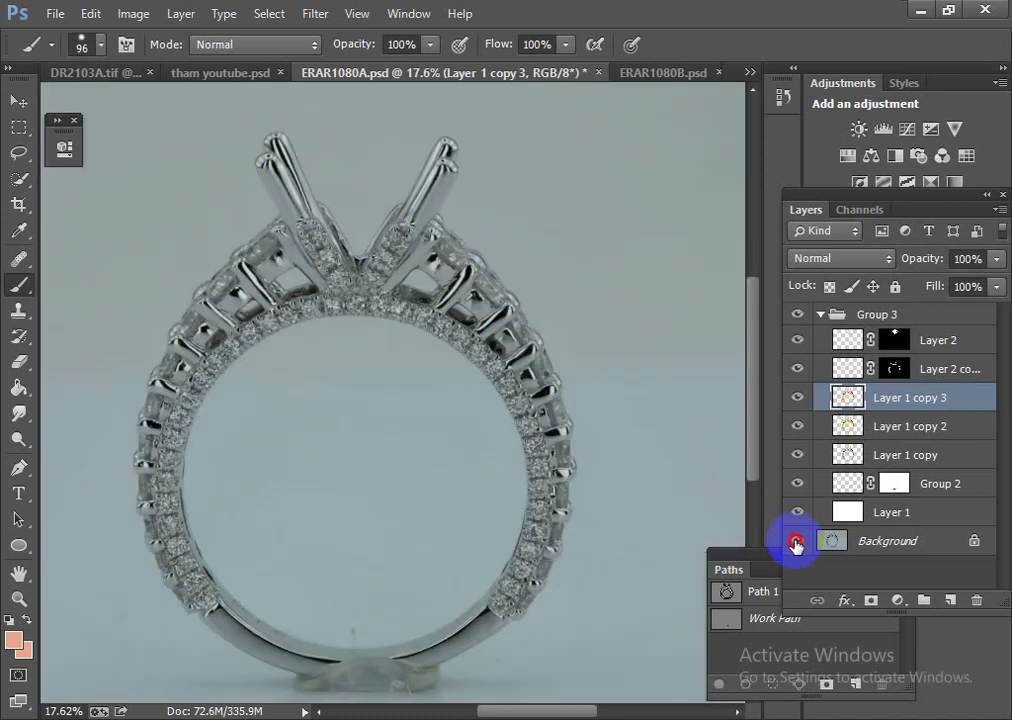
{"action": "left_click", "coordinate": [796, 542], "text": "alt"}
{"action": "left_click", "coordinate": [796, 542], "text": "alt"}
{"action": "left_click", "coordinate": [798, 398]}
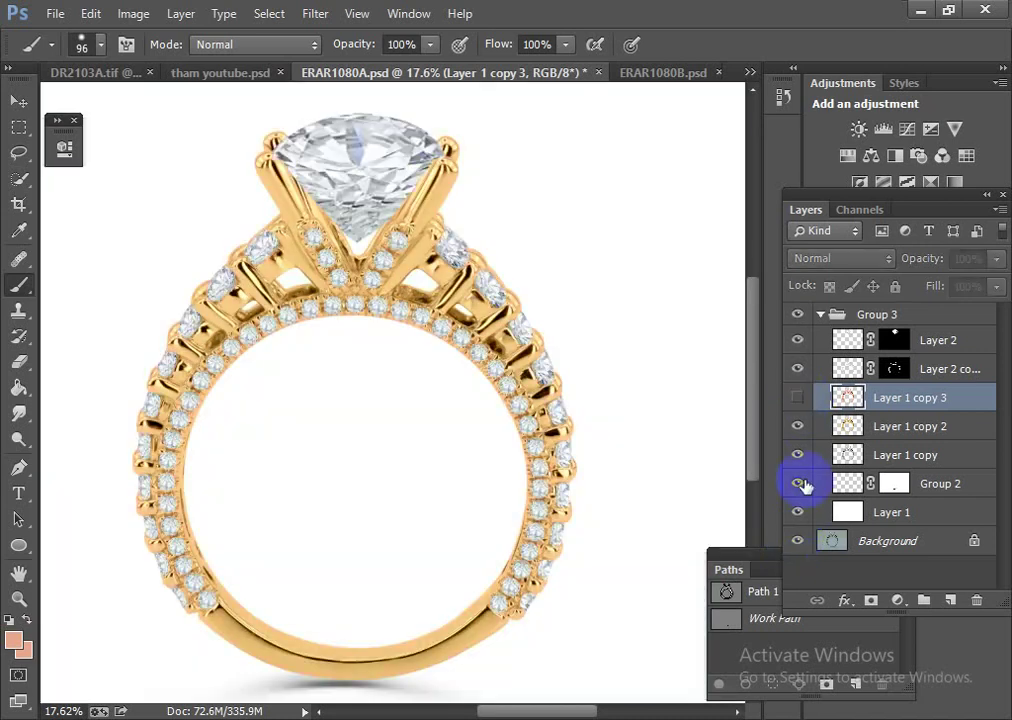
{"action": "left_click", "coordinate": [796, 542], "text": "alt"}
{"action": "left_click", "coordinate": [796, 542], "text": "alt"}
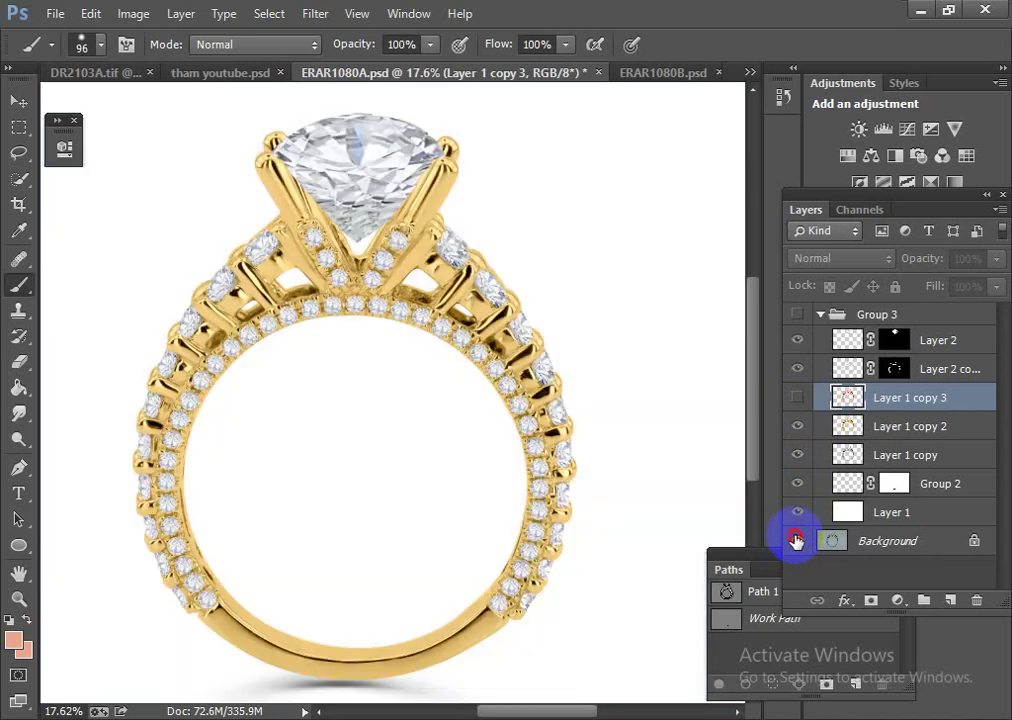
{"action": "left_click", "coordinate": [796, 541], "text": "alt"}
{"action": "left_click", "coordinate": [796, 541], "text": "alt"}
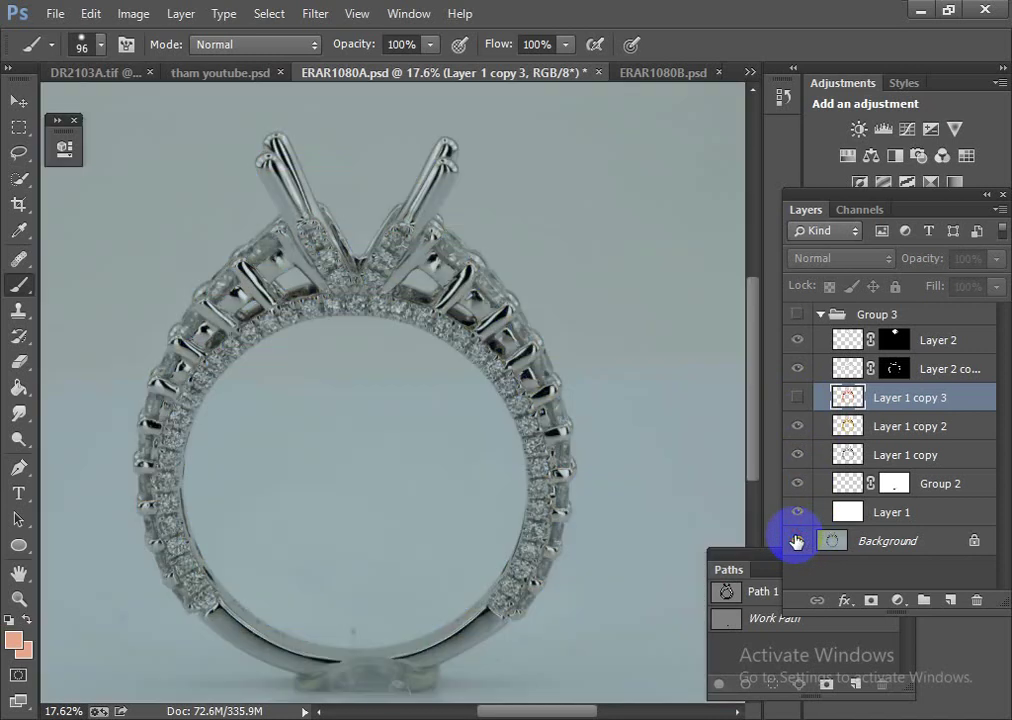
{"action": "left_click", "coordinate": [796, 541], "text": "alt"}
{"action": "left_click", "coordinate": [796, 541], "text": "alt"}
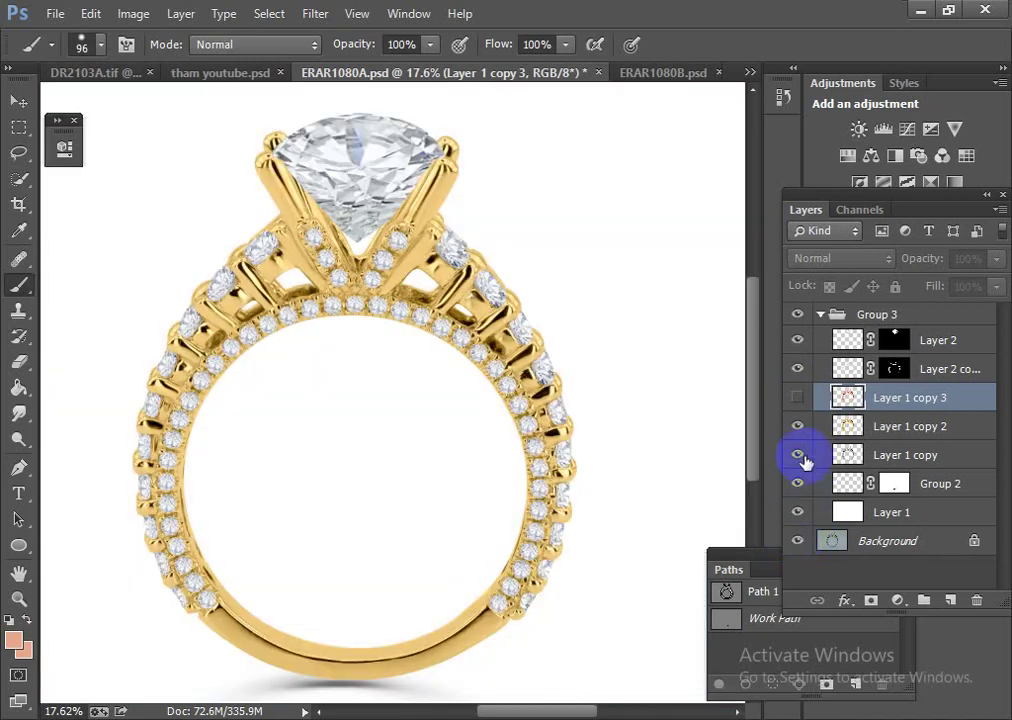
{"action": "left_click", "coordinate": [797, 428]}
{"action": "left_click", "coordinate": [796, 541], "text": "alt"}
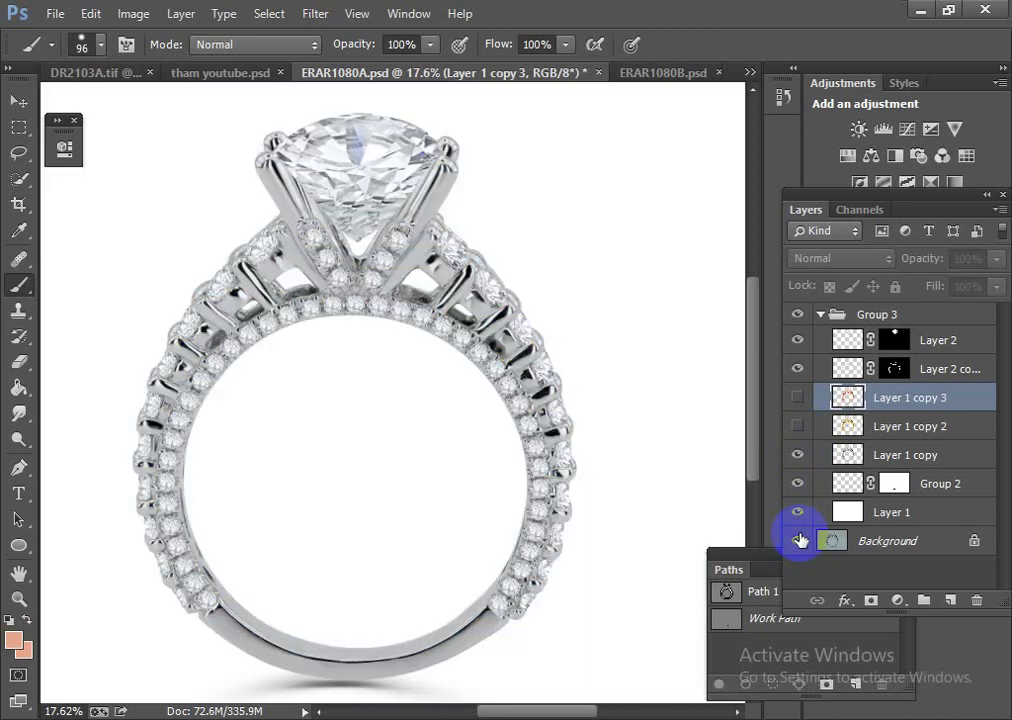
{"action": "left_click", "coordinate": [796, 541], "text": "alt"}
{"action": "left_click", "coordinate": [799, 541], "text": "alt"}
{"action": "left_click", "coordinate": [799, 541], "text": "alt"}
{"action": "left_click", "coordinate": [799, 540], "text": "alt"}
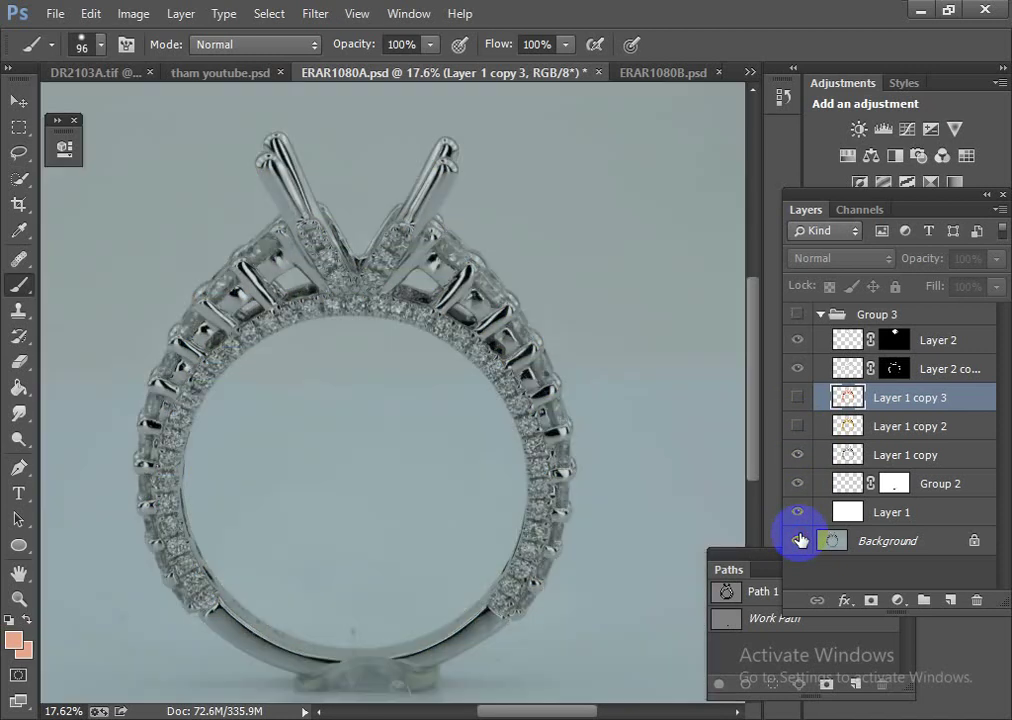
{"action": "left_click", "coordinate": [799, 540], "text": "alt"}
{"action": "left_click", "coordinate": [799, 540], "text": "alt"}
{"action": "left_click", "coordinate": [799, 540], "text": "alt"}
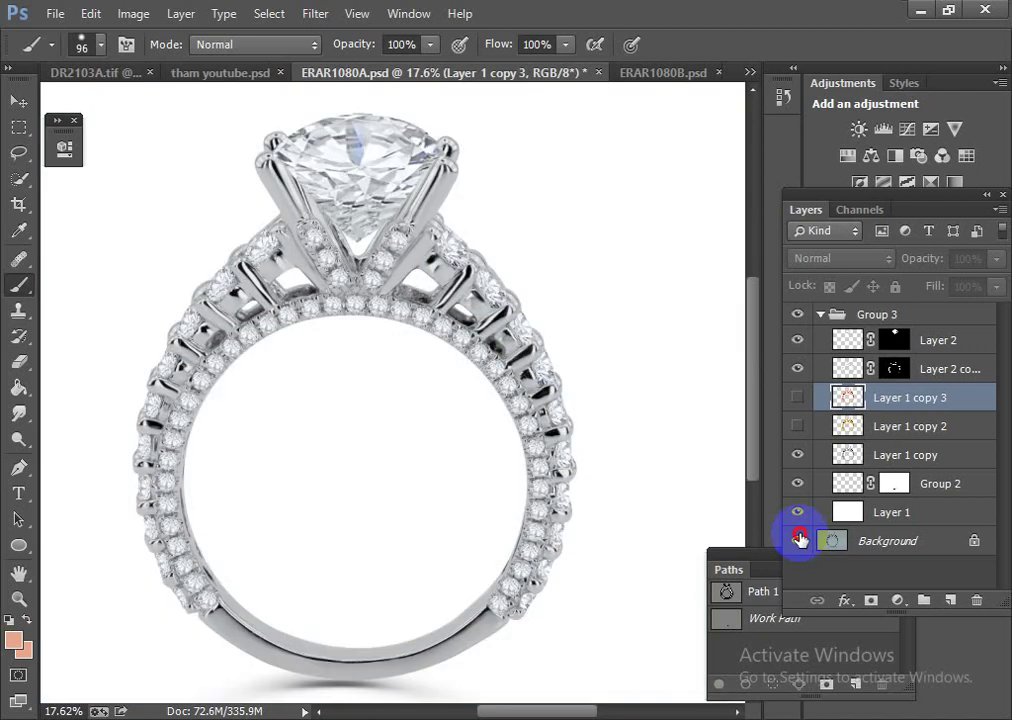
{"action": "left_click", "coordinate": [799, 540], "text": "alt"}
{"action": "left_click", "coordinate": [799, 540], "text": "alt"}
{"action": "left_click", "coordinate": [799, 540], "text": "alt"}
{"action": "left_click", "coordinate": [799, 540], "text": "alt"}
{"action": "left_click", "coordinate": [799, 540], "text": "alt"}
{"action": "left_click", "coordinate": [799, 540], "text": "alt"}
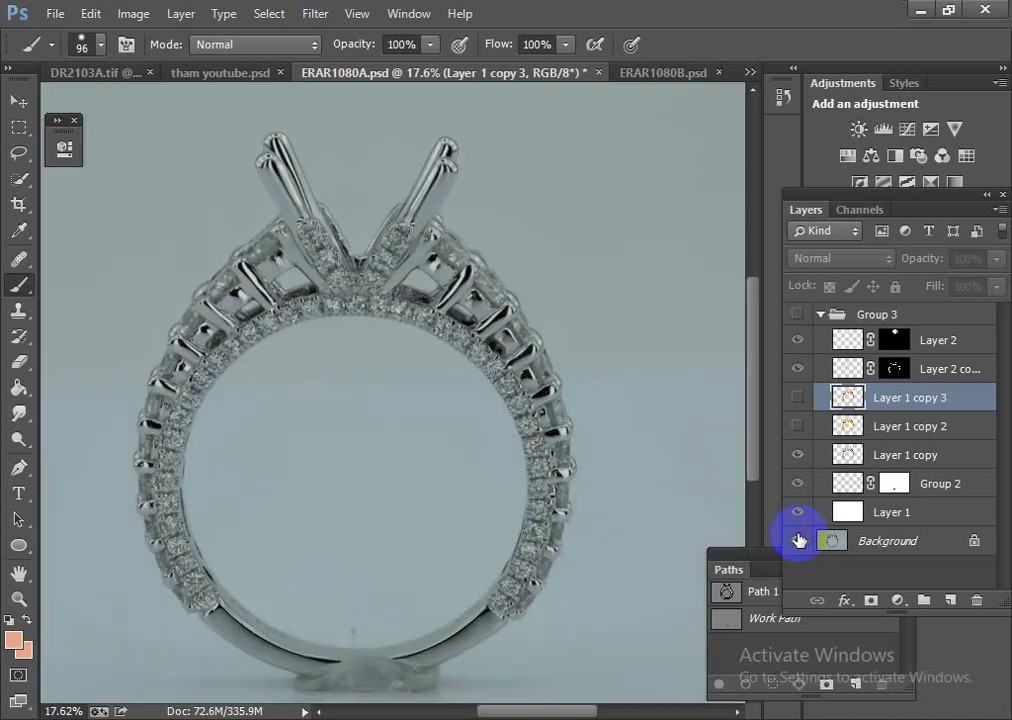
{"action": "left_click", "coordinate": [799, 540], "text": "alt"}
{"action": "scroll", "coordinate": [440, 406], "scroll_direction": "down", "scroll_amount": 5}
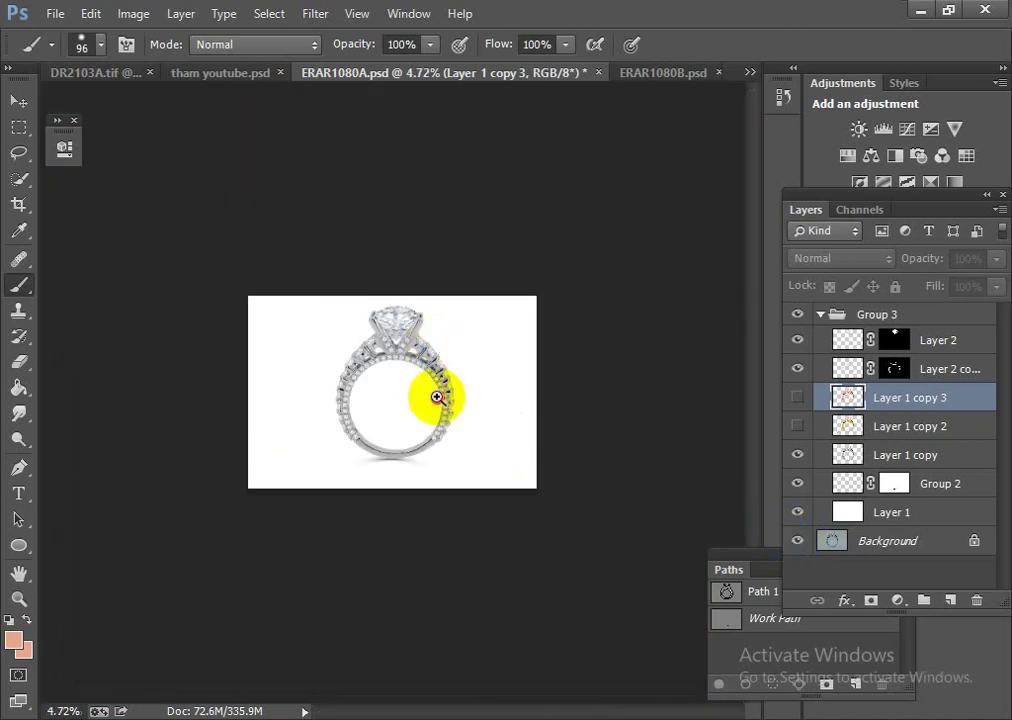
{"action": "scroll", "coordinate": [432, 410], "scroll_direction": "up", "scroll_amount": 3}
{"action": "scroll", "coordinate": [432, 410], "scroll_direction": "up", "scroll_amount": 3}
{"action": "scroll", "coordinate": [481, 418], "scroll_direction": "down", "scroll_amount": 4}
{"action": "scroll", "coordinate": [515, 413], "scroll_direction": "up", "scroll_amount": 1}
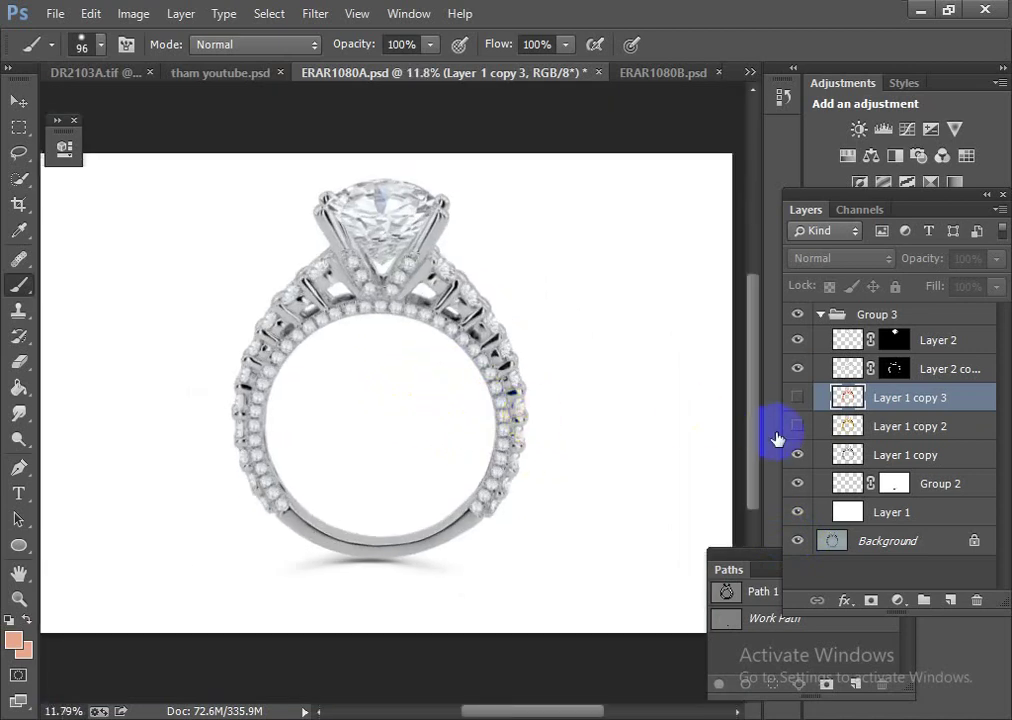
{"action": "left_click", "coordinate": [799, 430]}
{"action": "left_click", "coordinate": [797, 397]}
{"action": "scroll", "coordinate": [592, 465], "scroll_direction": "up", "scroll_amount": 3}
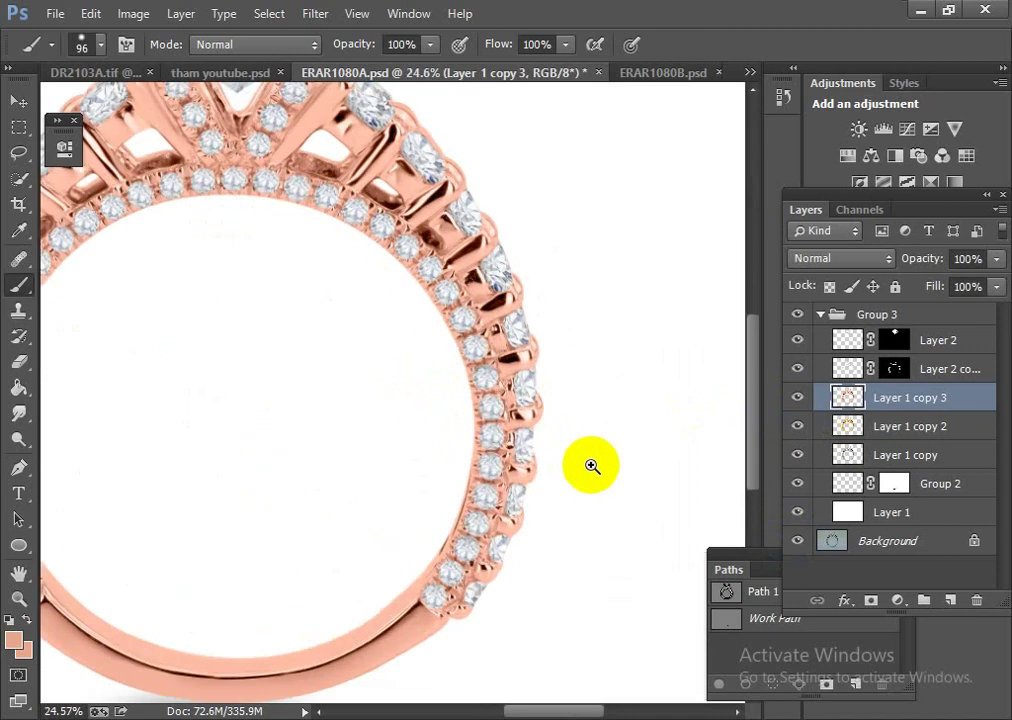
{"action": "scroll", "coordinate": [517, 440], "scroll_direction": "down", "scroll_amount": 2}
{"action": "scroll", "coordinate": [517, 440], "scroll_direction": "up", "scroll_amount": 1}
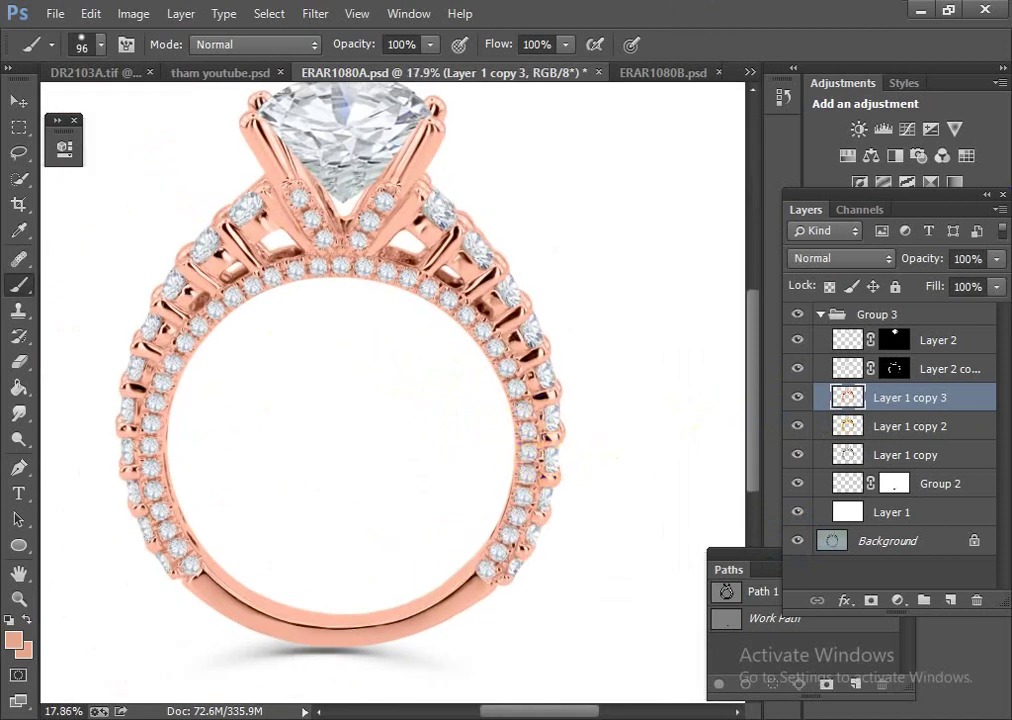